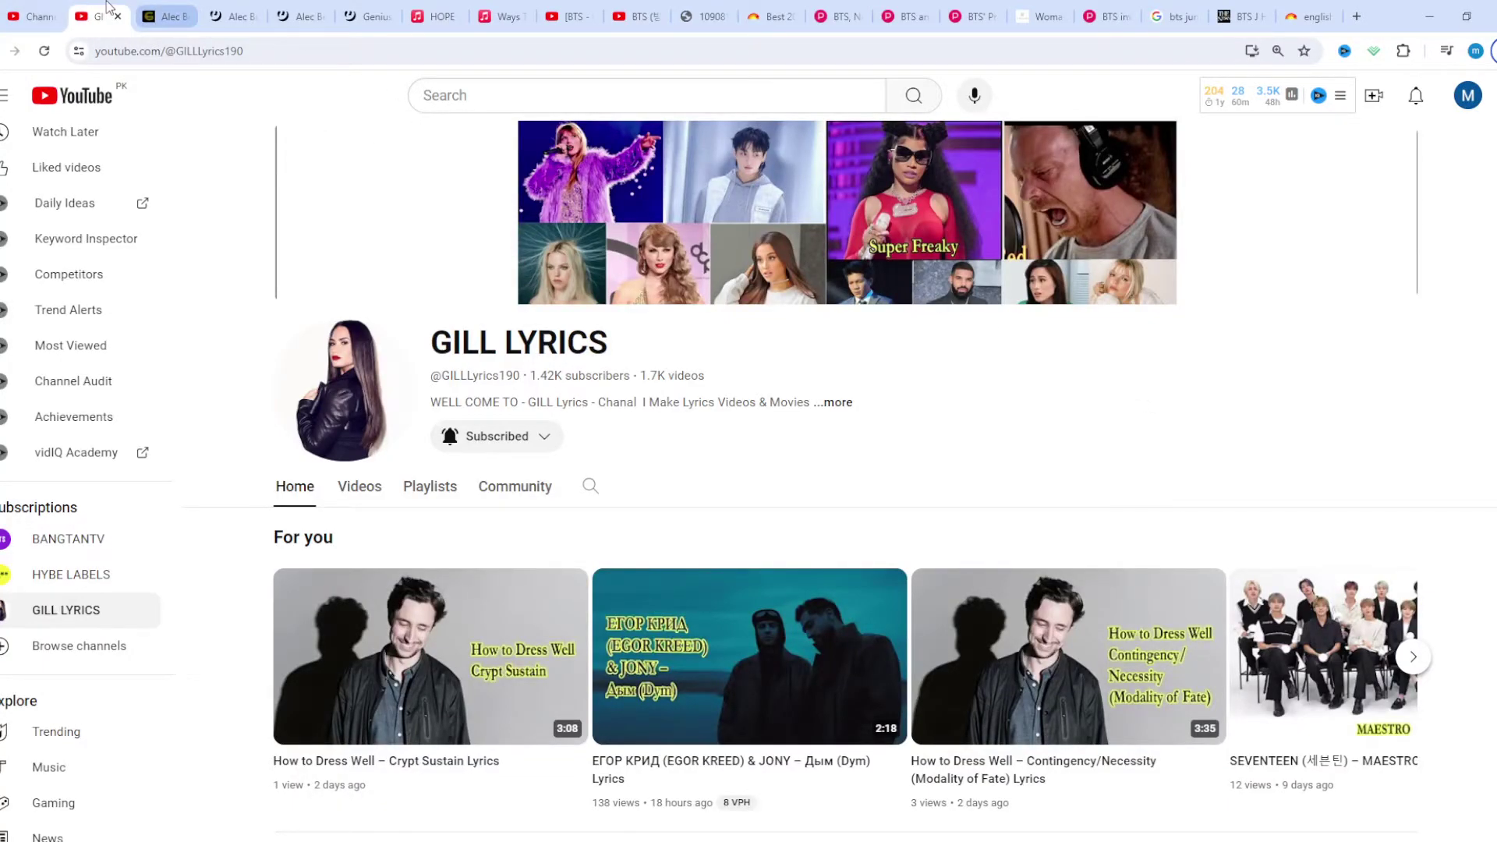
# Switch from YouTube to the gilllyrics.com Alec Benjamin 'Love The Ones Who Leave' tab.
pyautogui.click(169, 17)
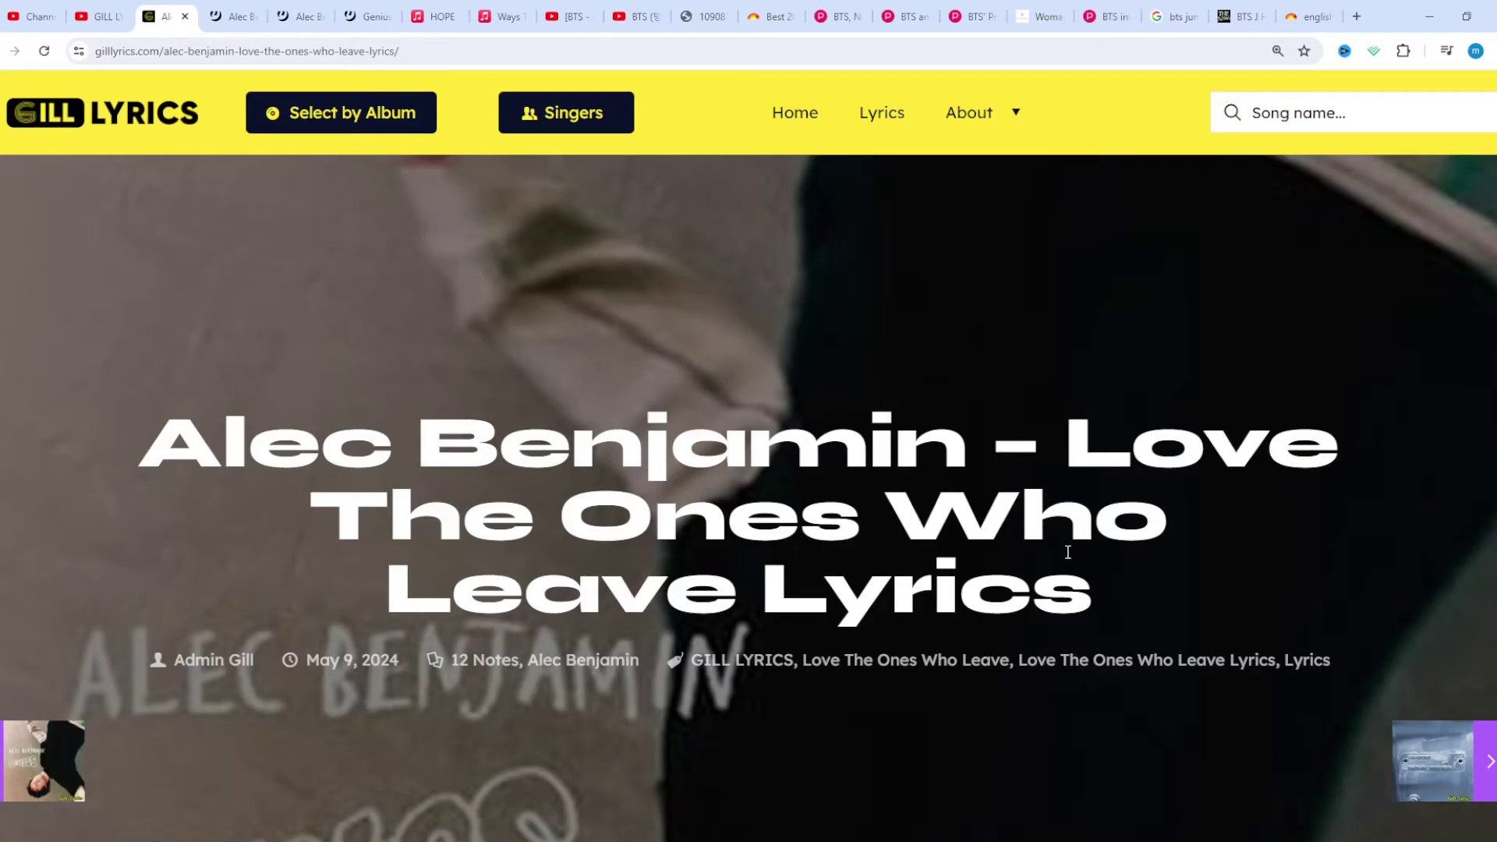
pyautogui.scroll(-1, 1067, 553)
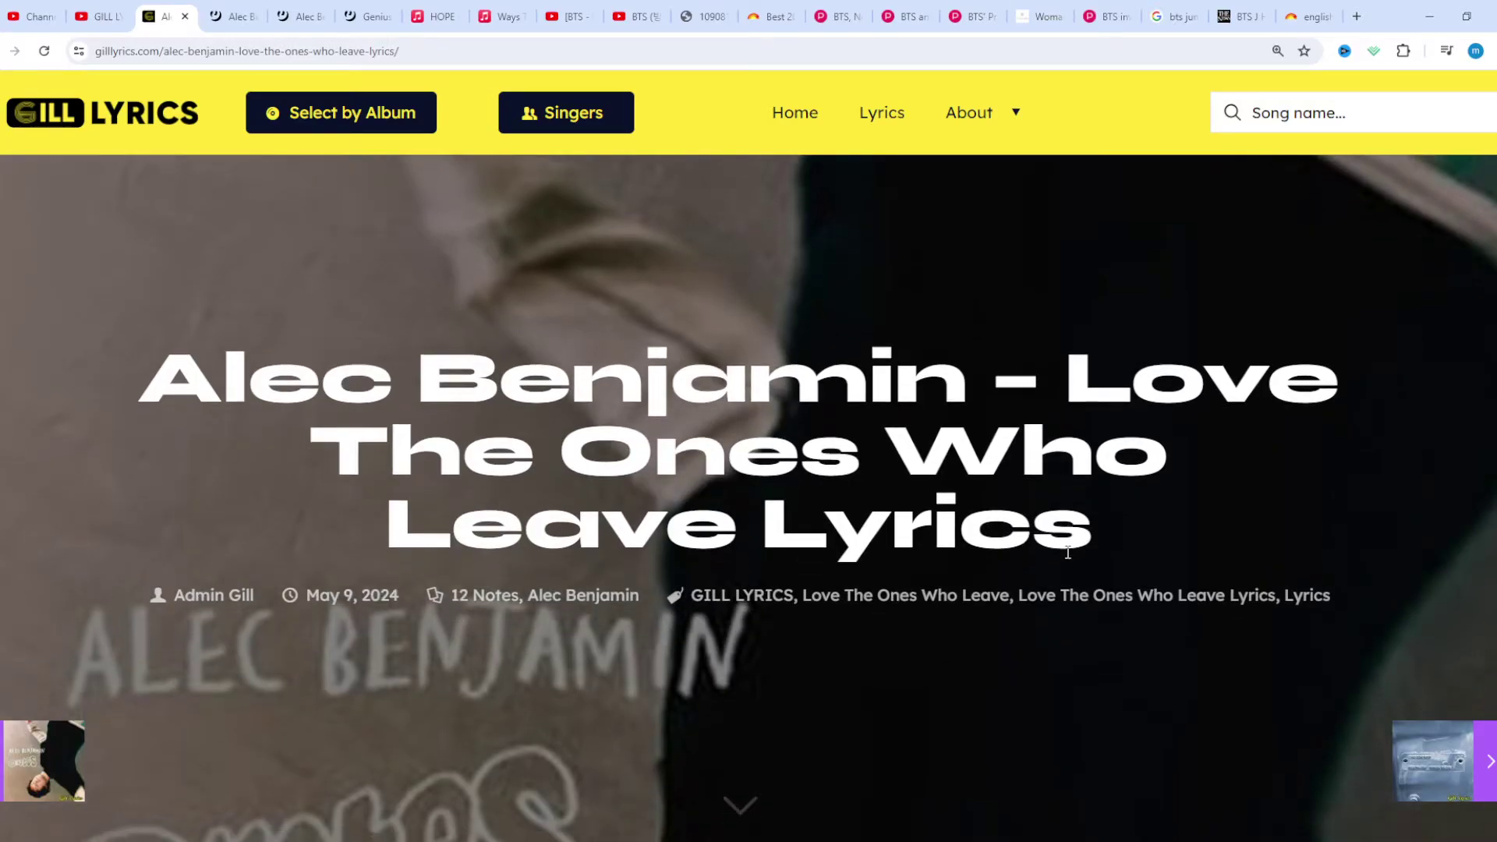
pyautogui.scroll(-2, 1069, 552)
pyautogui.scroll(-1, 1068, 559)
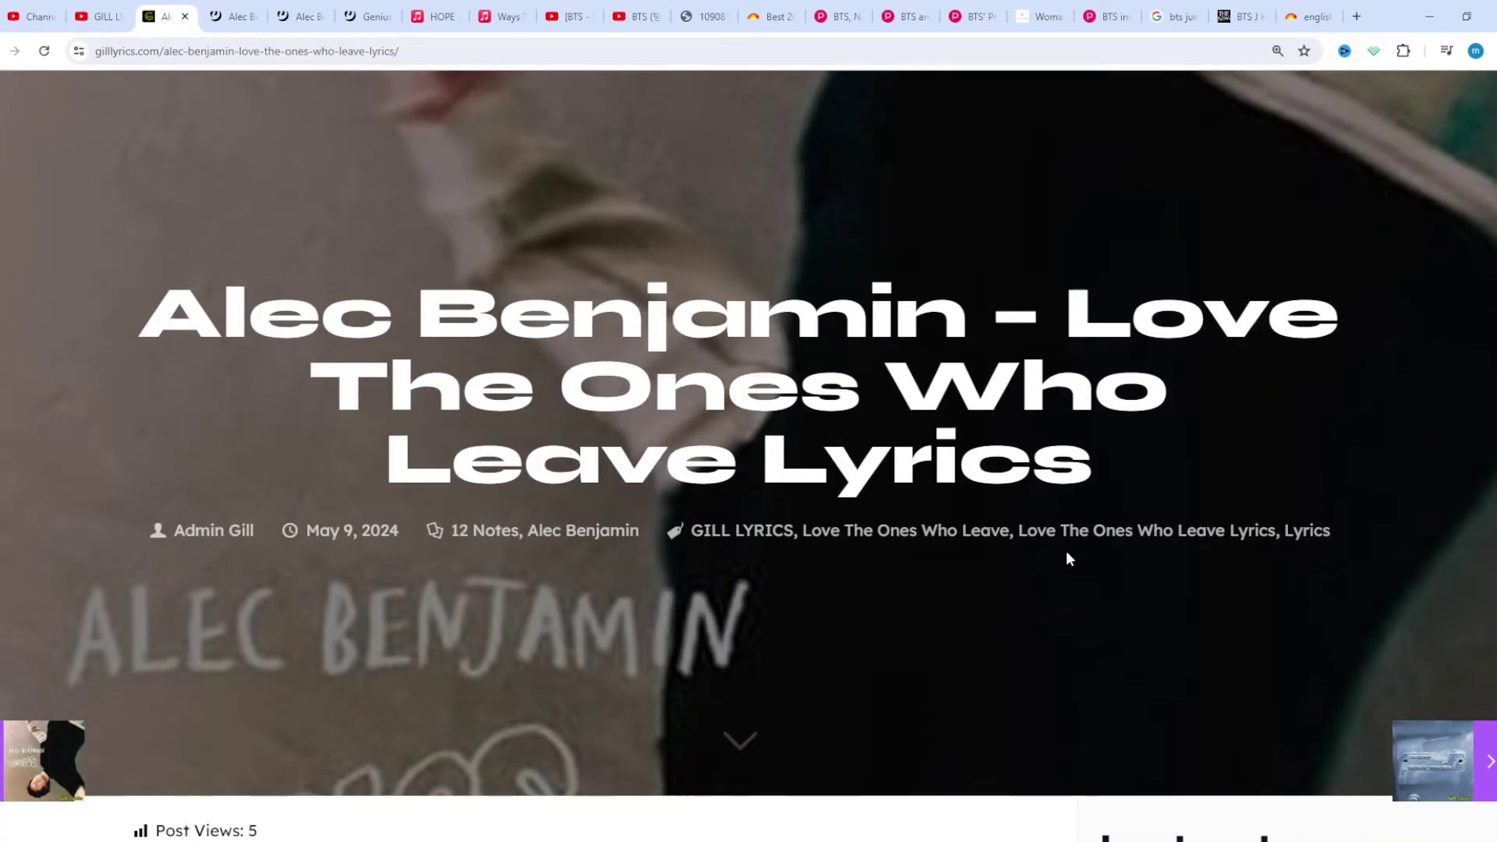
pyautogui.scroll(-1, 1069, 559)
pyautogui.scroll(-1, 1068, 560)
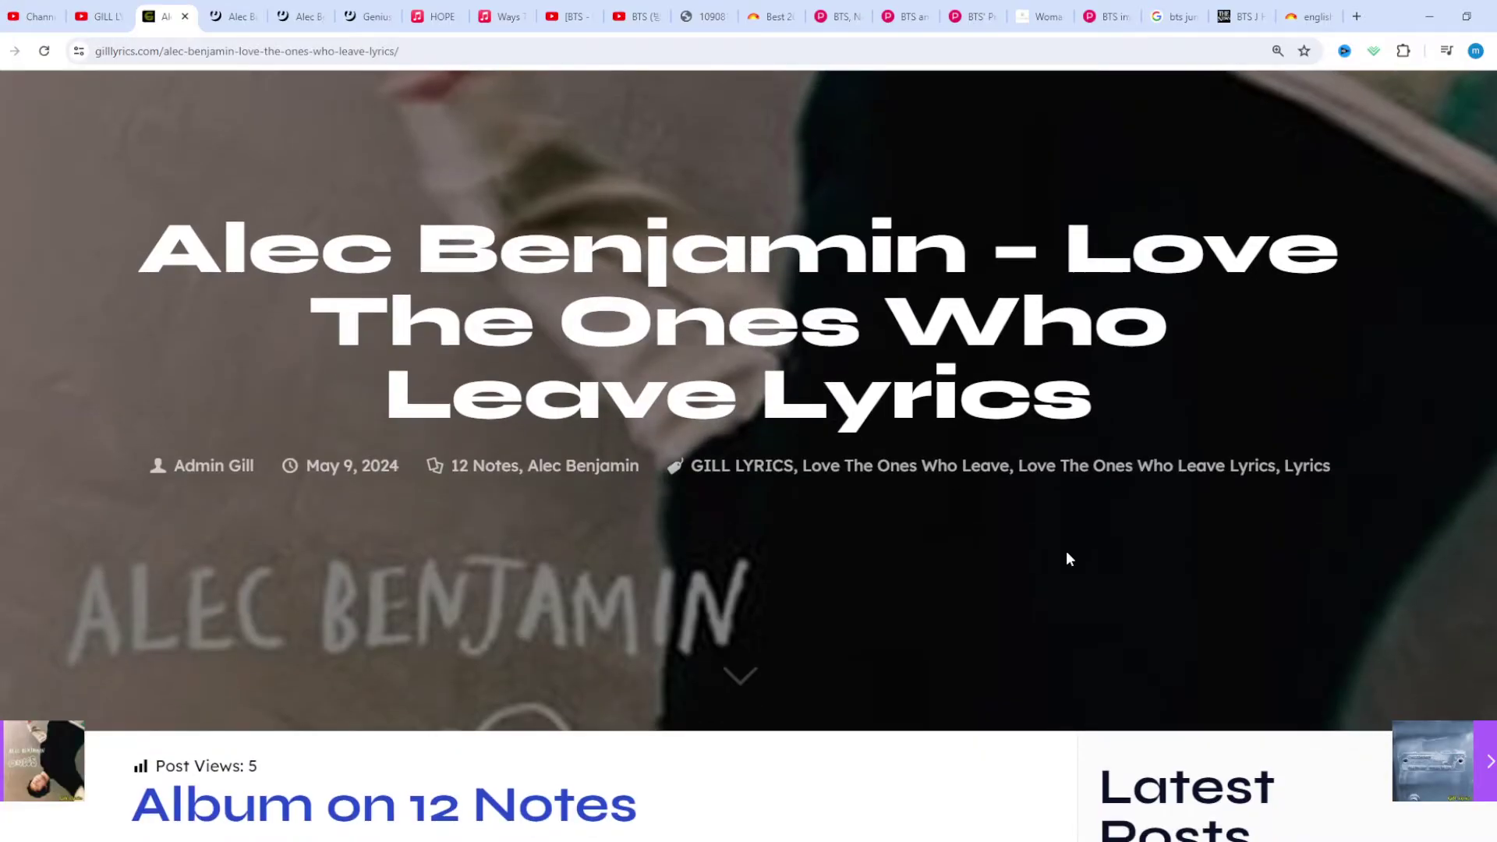
pyautogui.scroll(-1, 1068, 560)
pyautogui.scroll(-1, 1068, 560)
pyautogui.scroll(-1, 1068, 559)
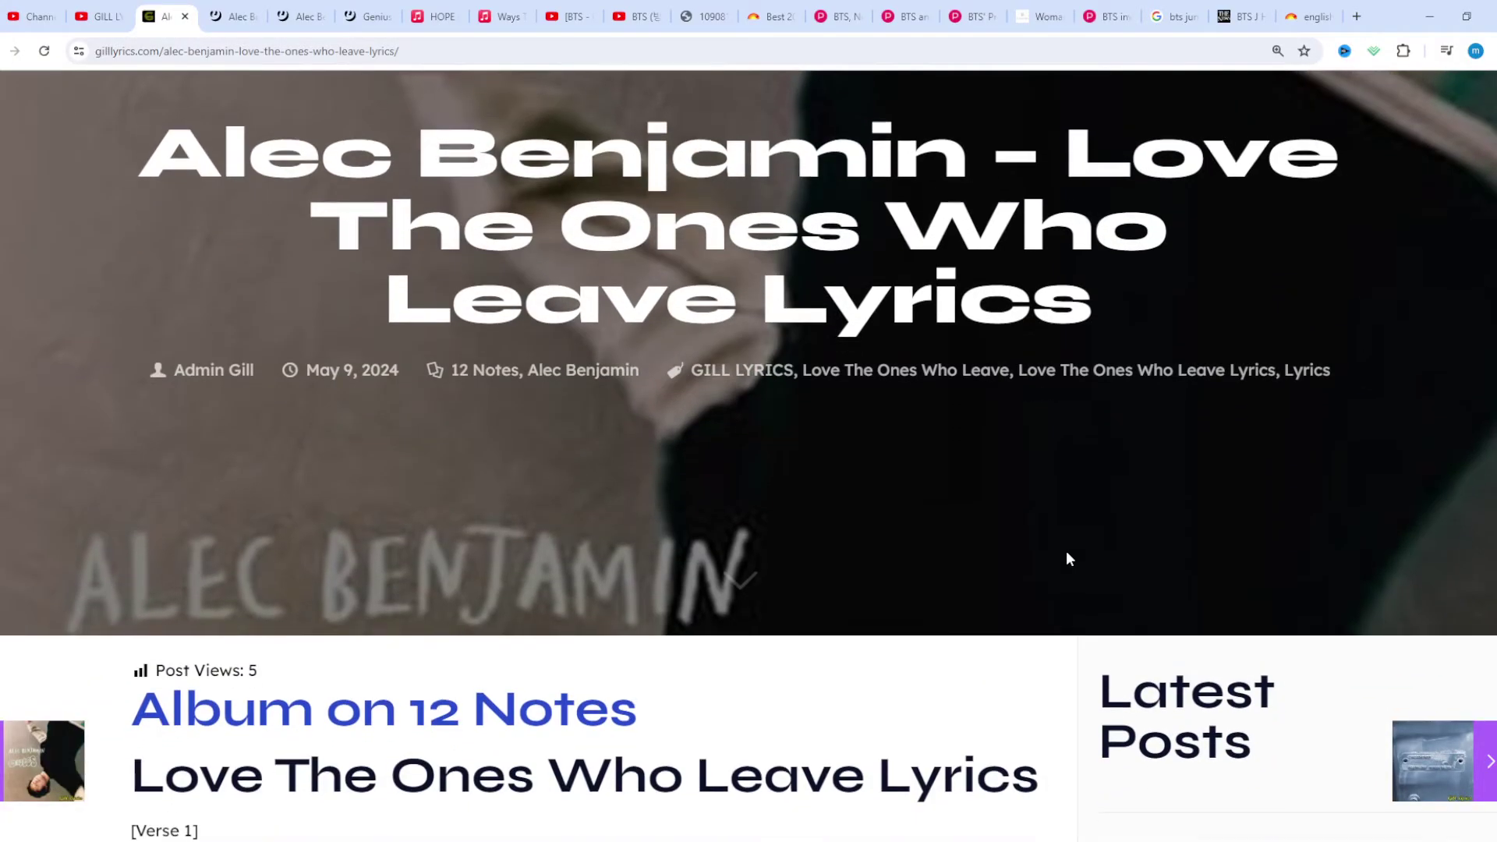
pyautogui.scroll(-1, 1067, 559)
pyautogui.scroll(-1, 1068, 560)
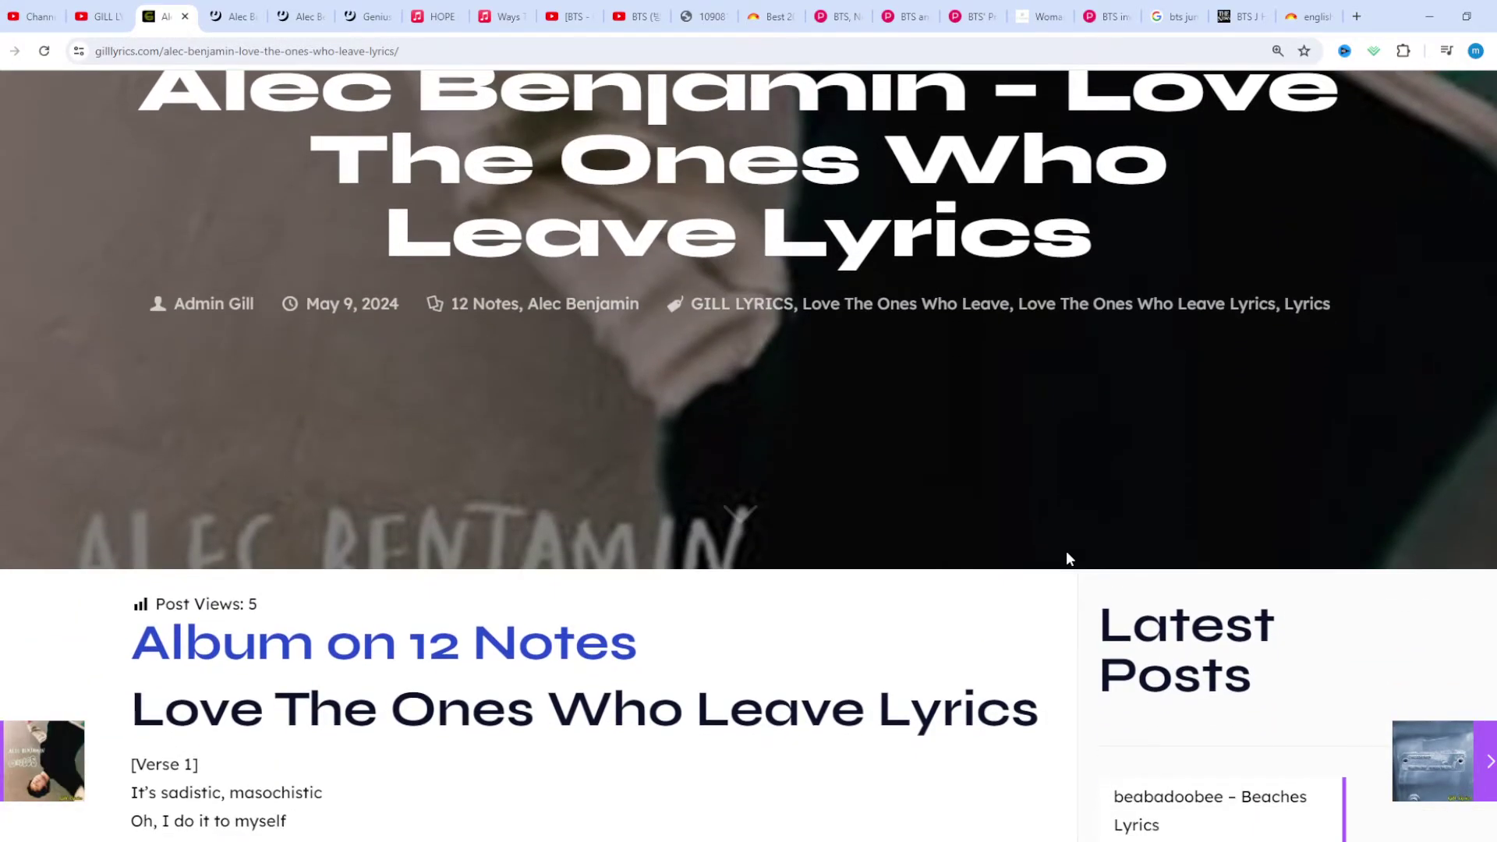
pyautogui.scroll(-1, 1067, 559)
pyautogui.scroll(-1, 1068, 560)
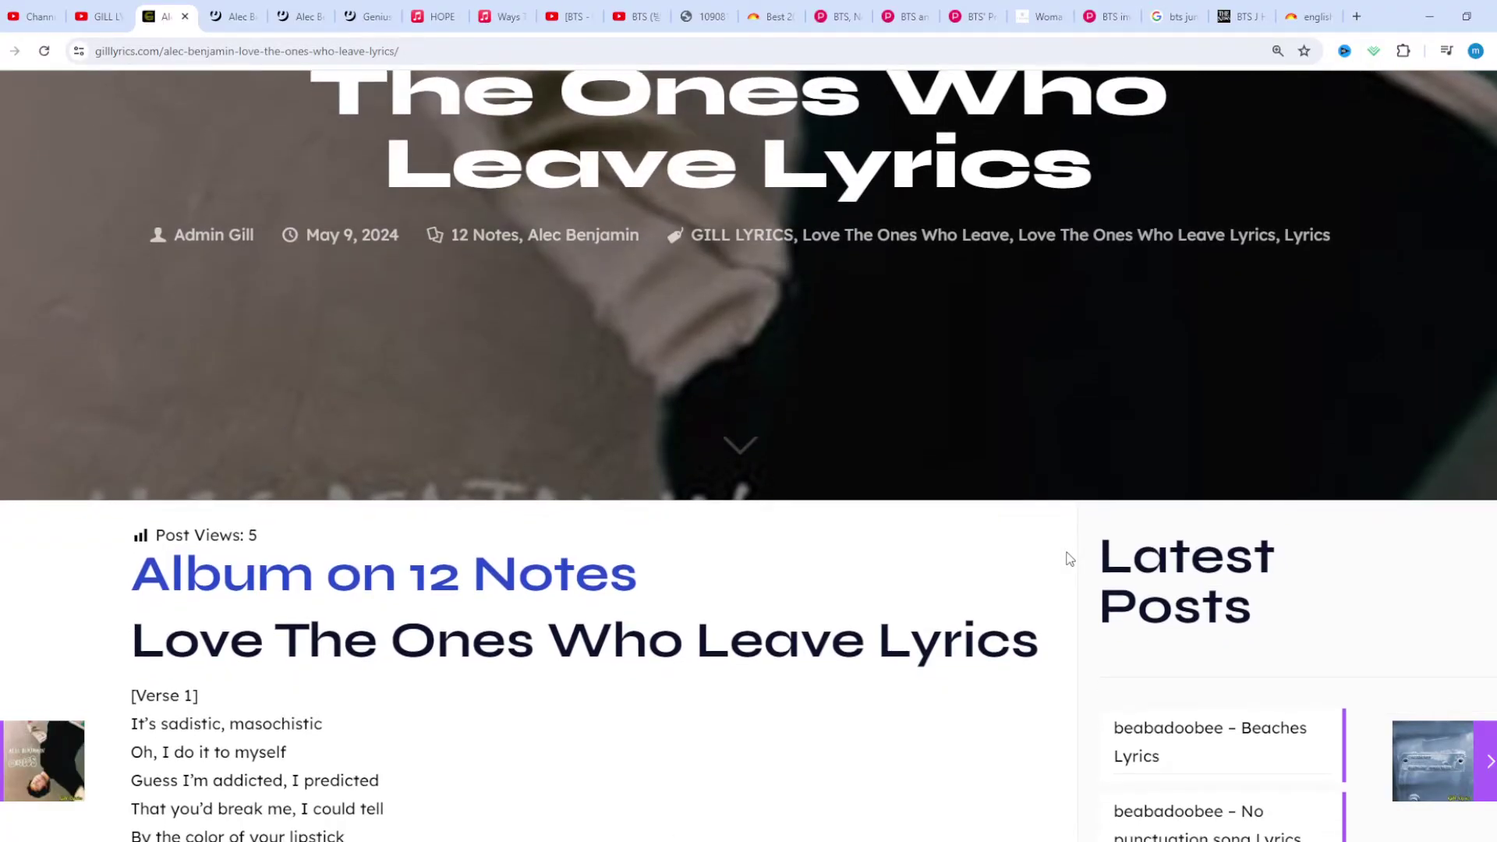
pyautogui.scroll(-1, 1068, 560)
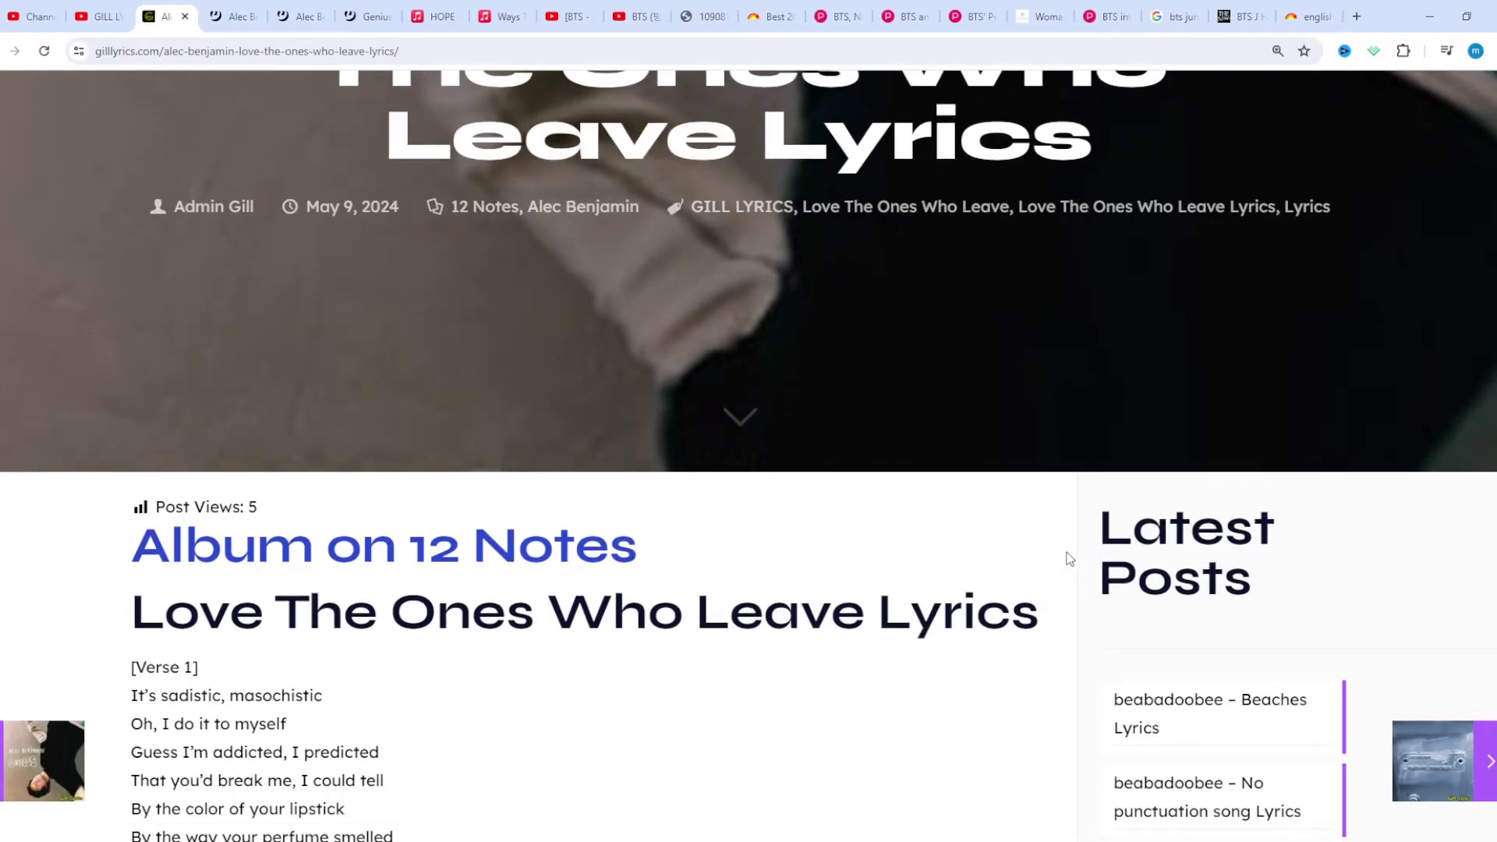
pyautogui.scroll(-1, 1068, 560)
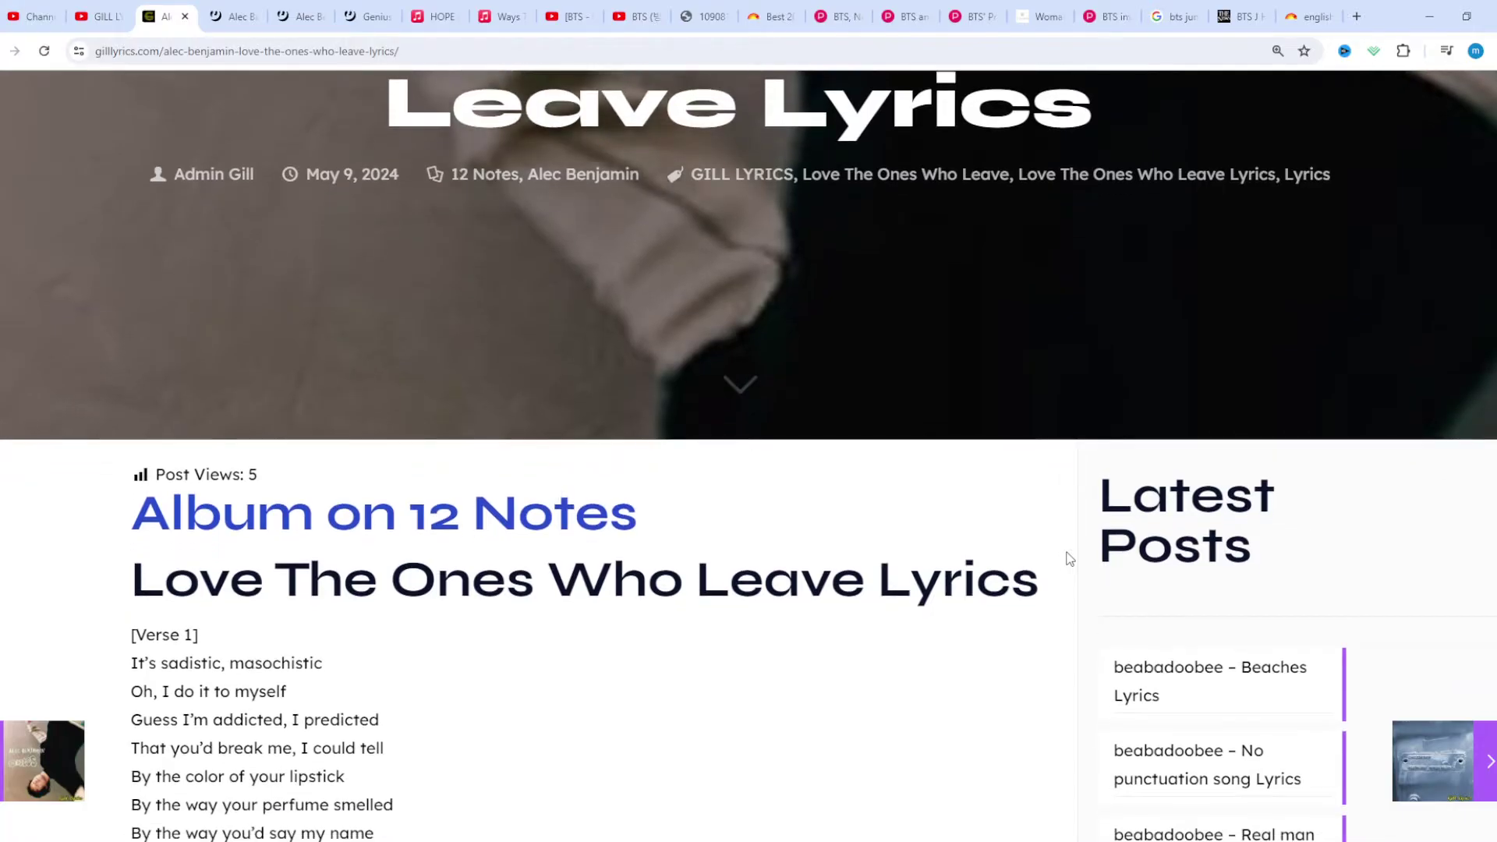
pyautogui.scroll(-1, 1068, 559)
pyautogui.scroll(-1, 1068, 560)
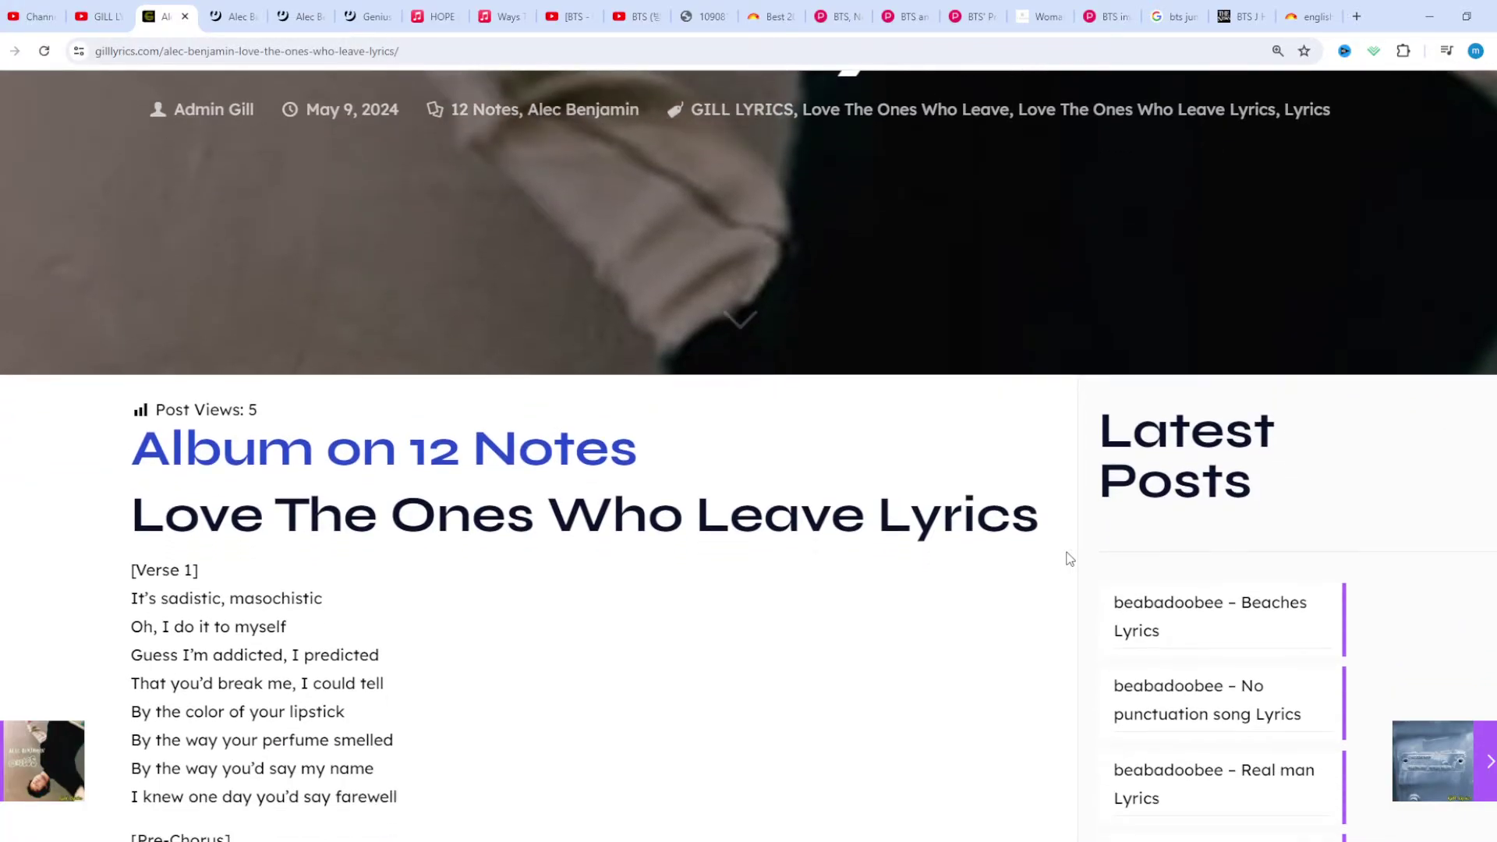
pyautogui.scroll(-1, 1068, 559)
pyautogui.scroll(-1, 1068, 559)
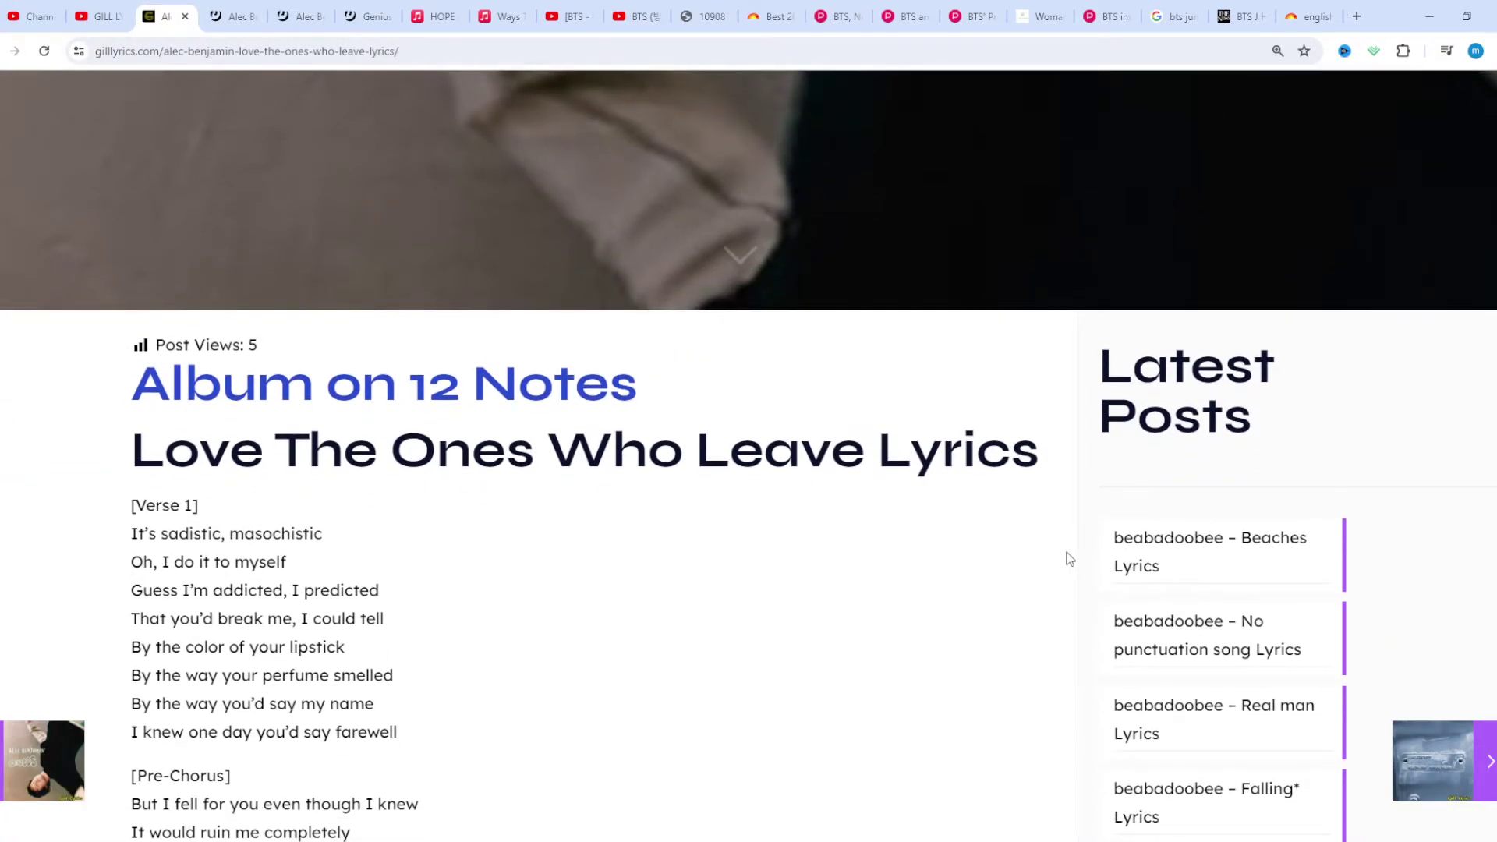
pyautogui.scroll(-1, 1068, 559)
pyautogui.scroll(-1, 1068, 559)
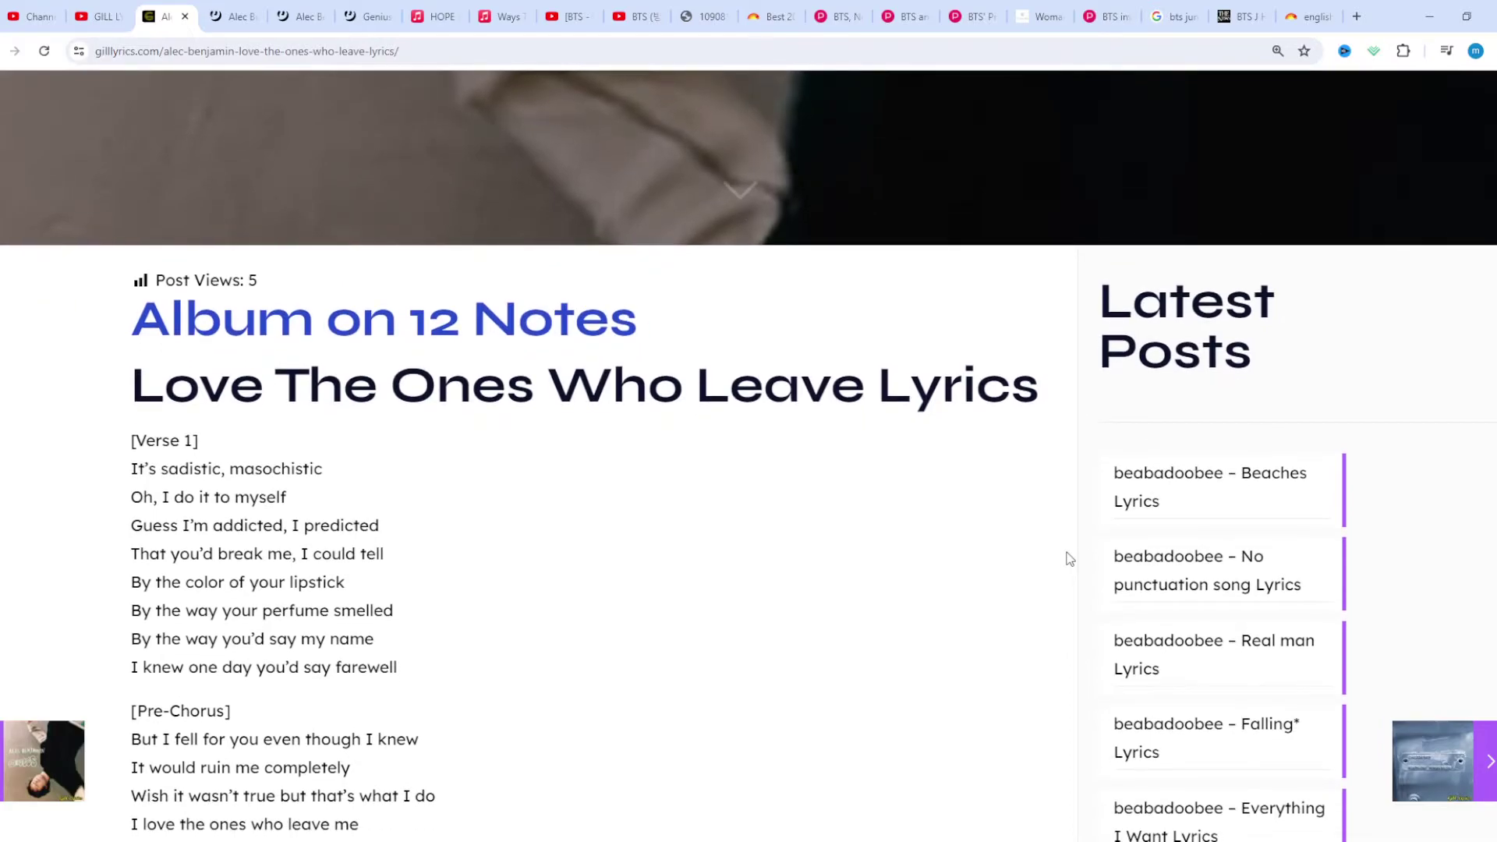
pyautogui.scroll(-1, 1068, 560)
pyautogui.scroll(-1, 1067, 559)
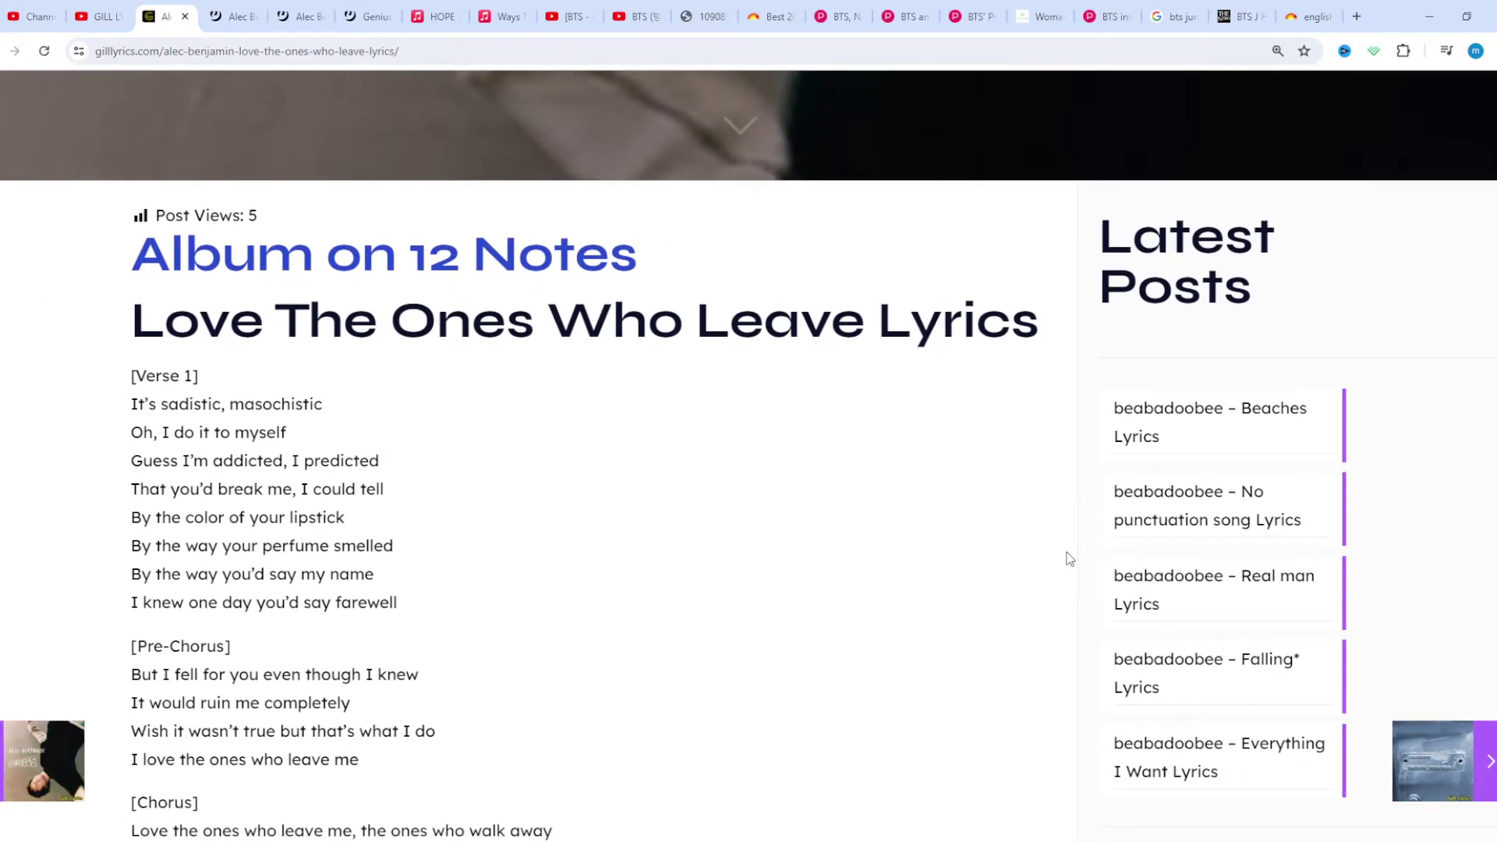
pyautogui.scroll(-1, 1068, 560)
pyautogui.scroll(-1, 1067, 559)
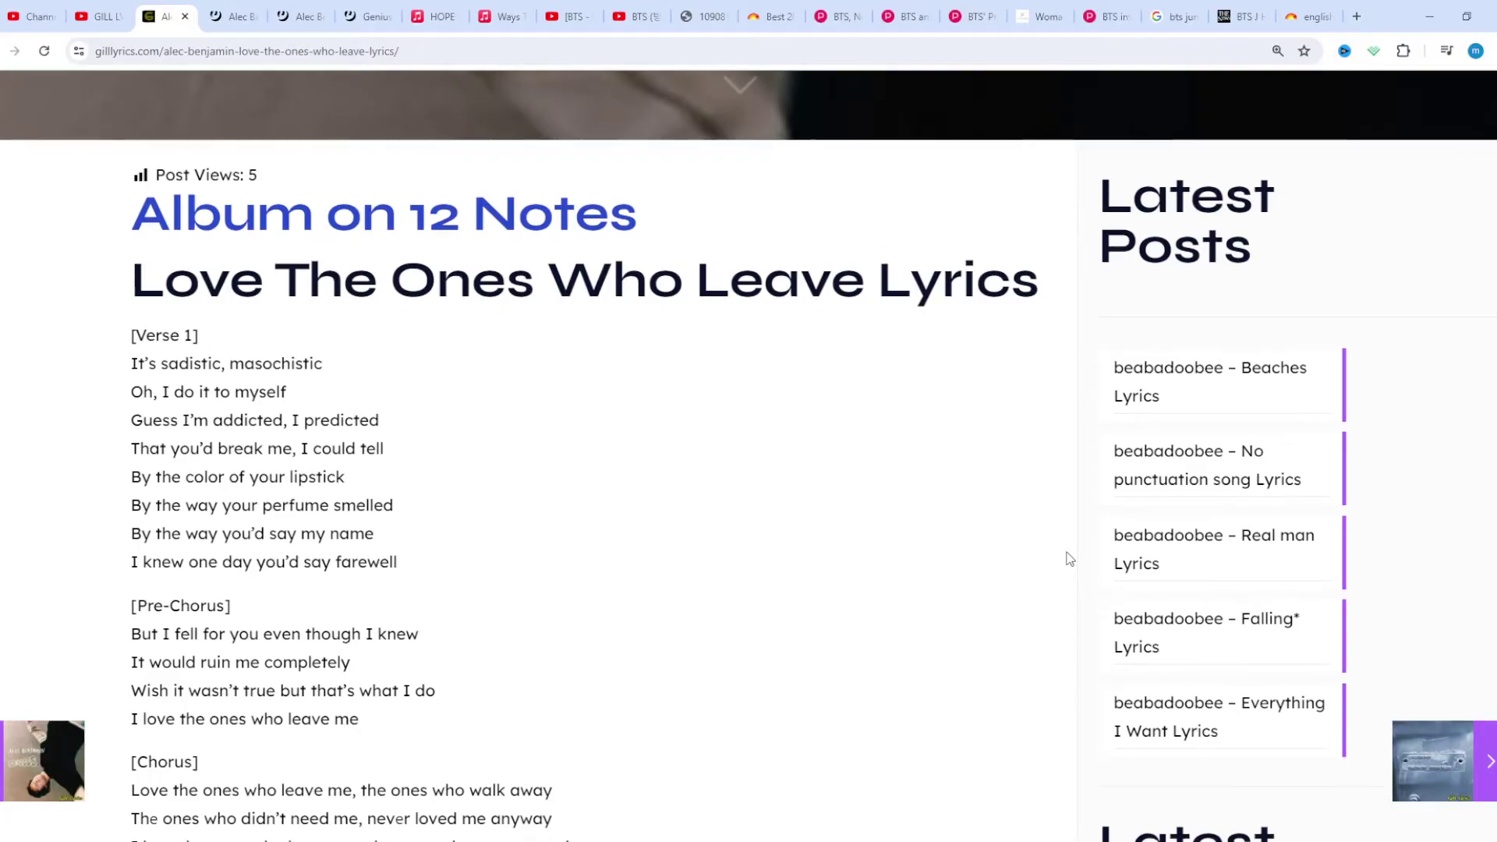
pyautogui.scroll(-1, 1069, 559)
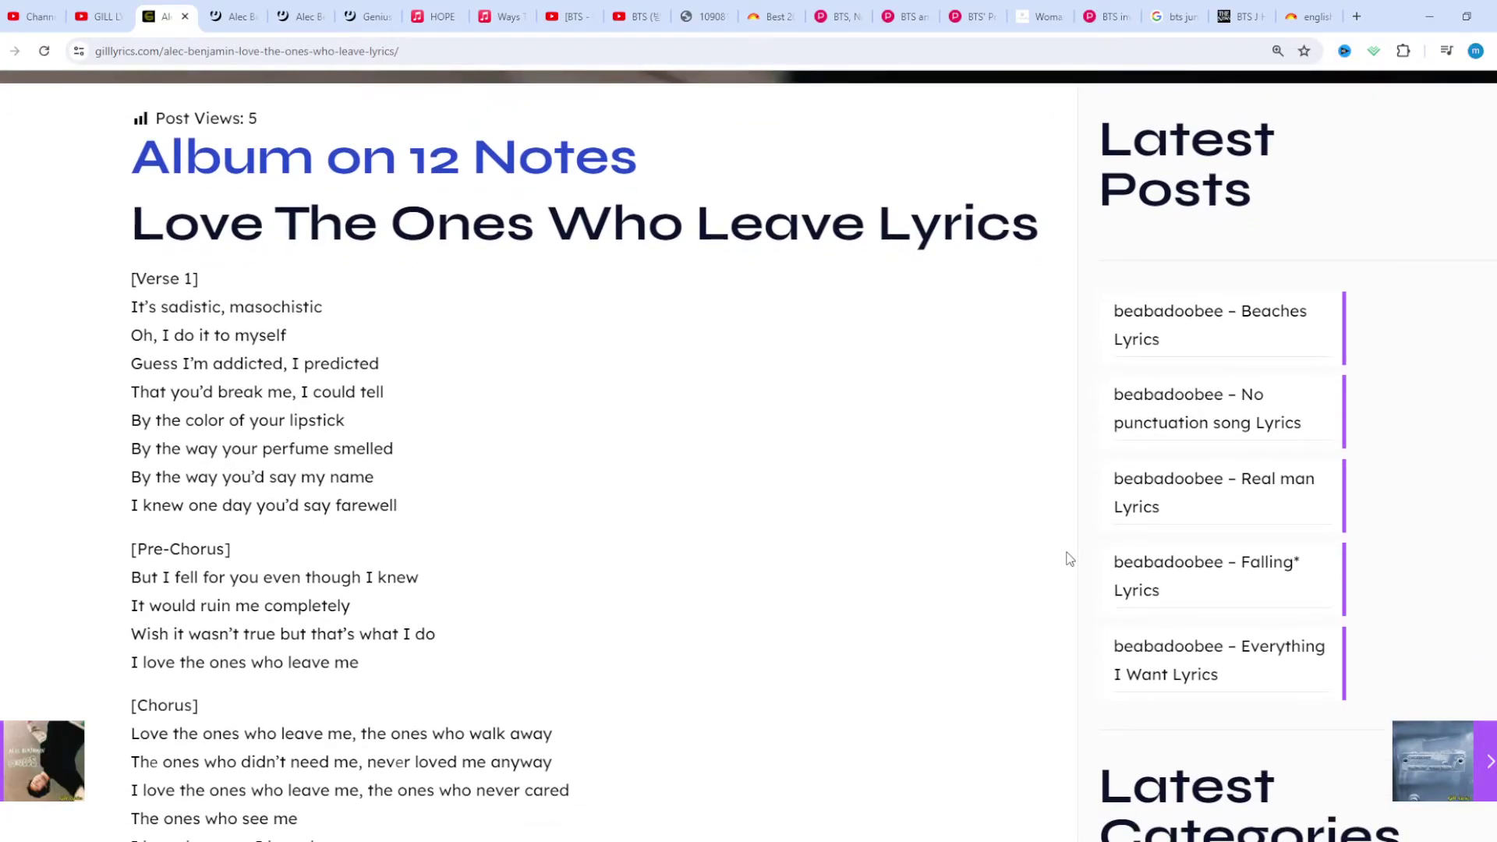
pyautogui.scroll(-1, 1067, 559)
pyautogui.scroll(-1, 1068, 559)
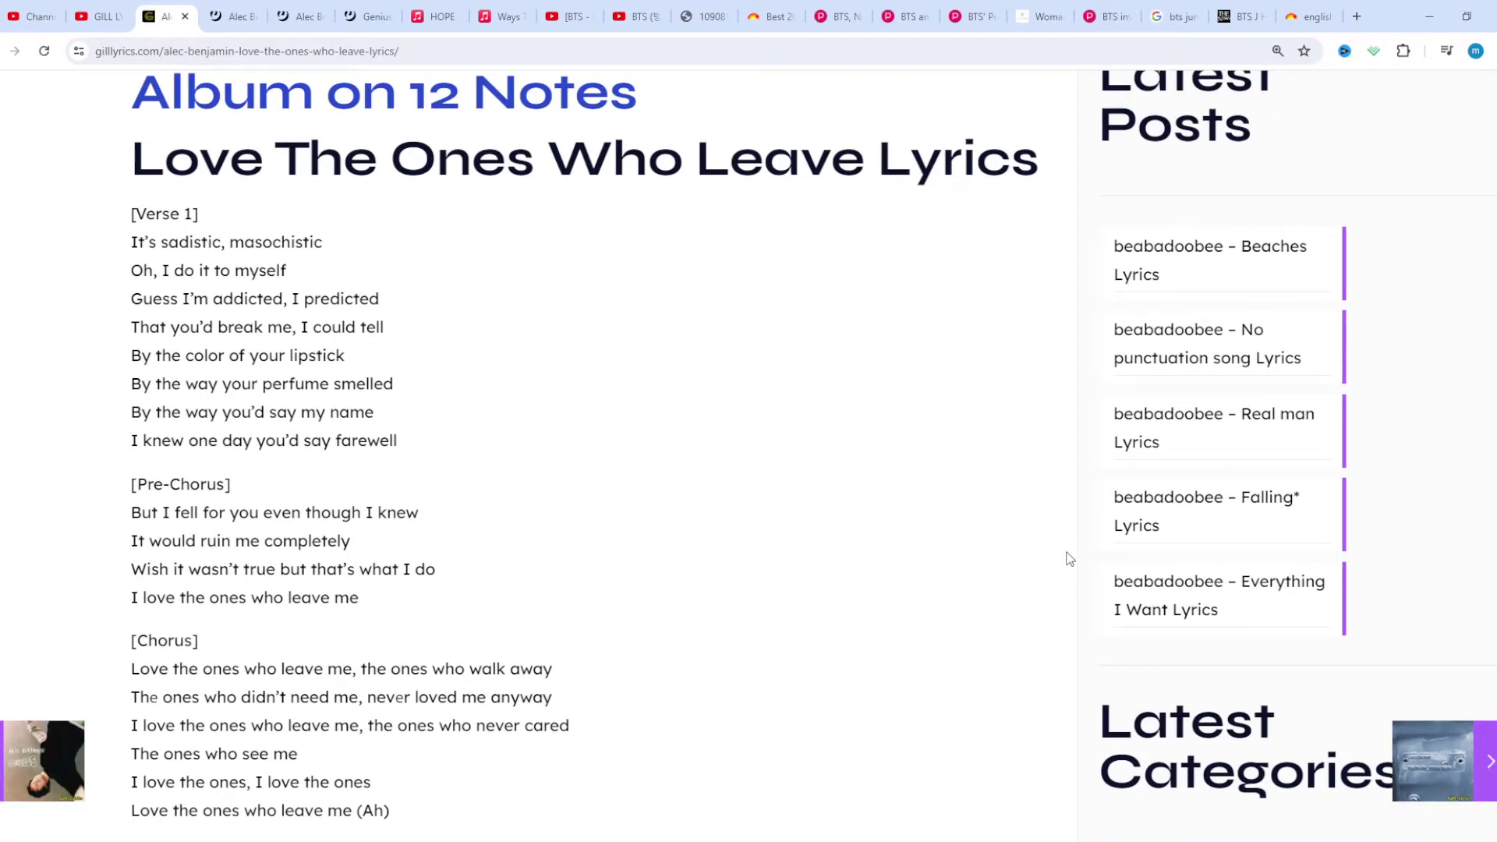
pyautogui.scroll(-1, 1068, 560)
pyautogui.scroll(-1, 1068, 559)
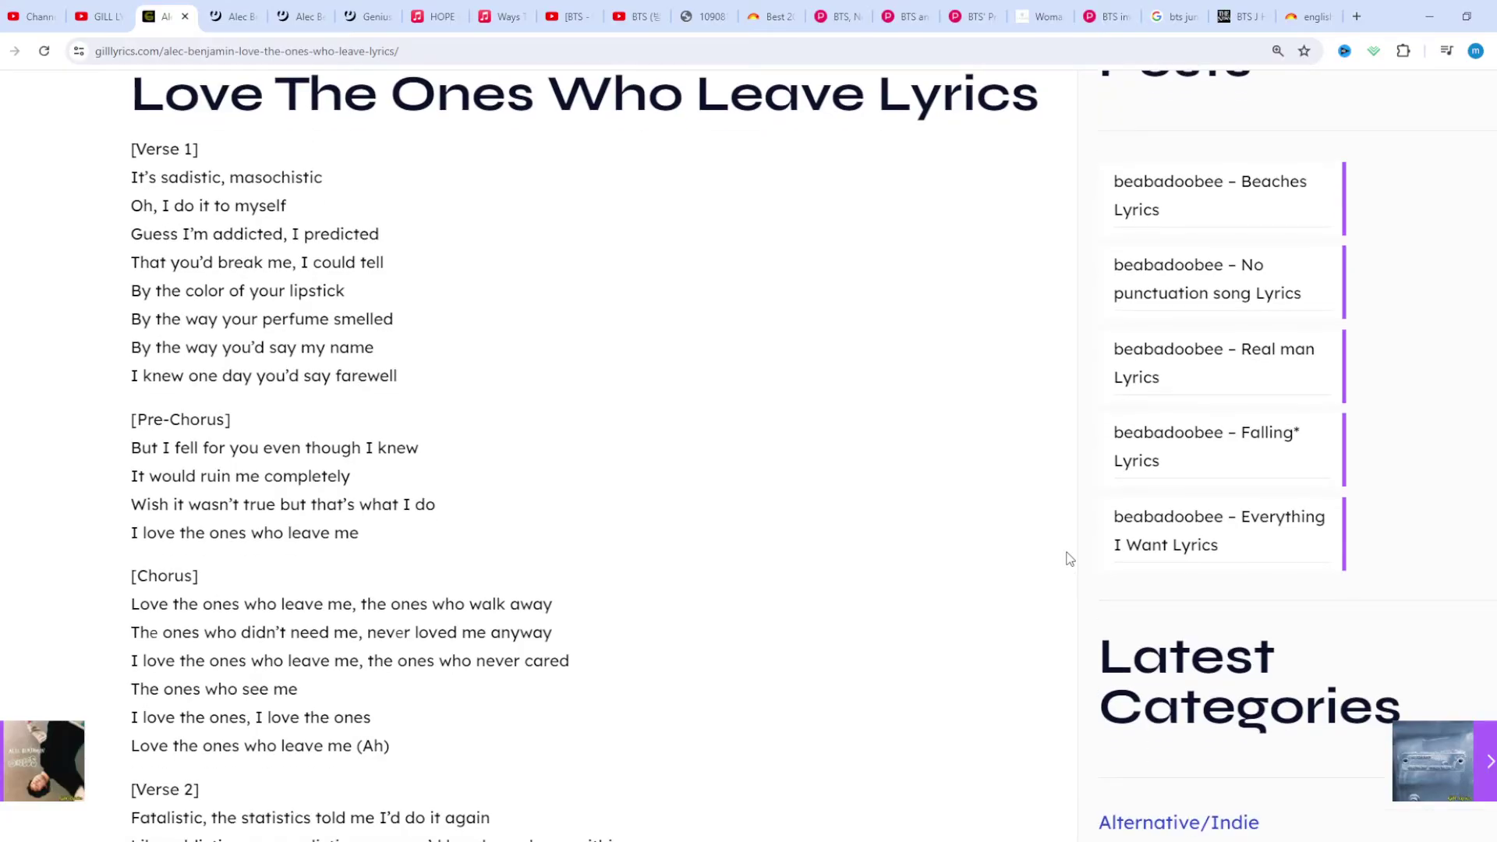
pyautogui.scroll(-1, 1068, 559)
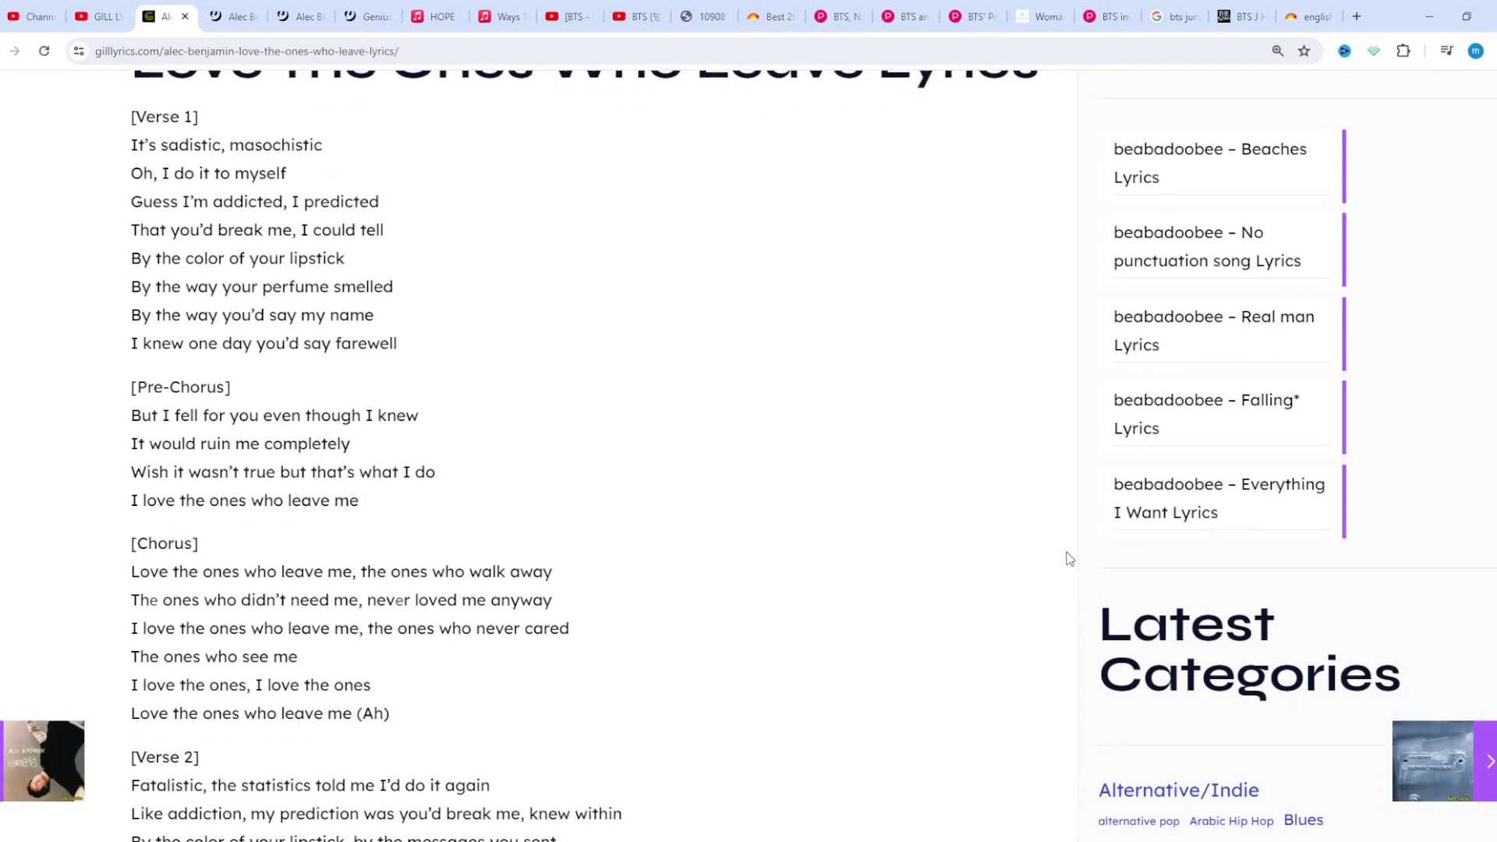
pyautogui.scroll(-1, 1069, 560)
pyautogui.scroll(-1, 1068, 559)
pyautogui.scroll(-1, 1069, 559)
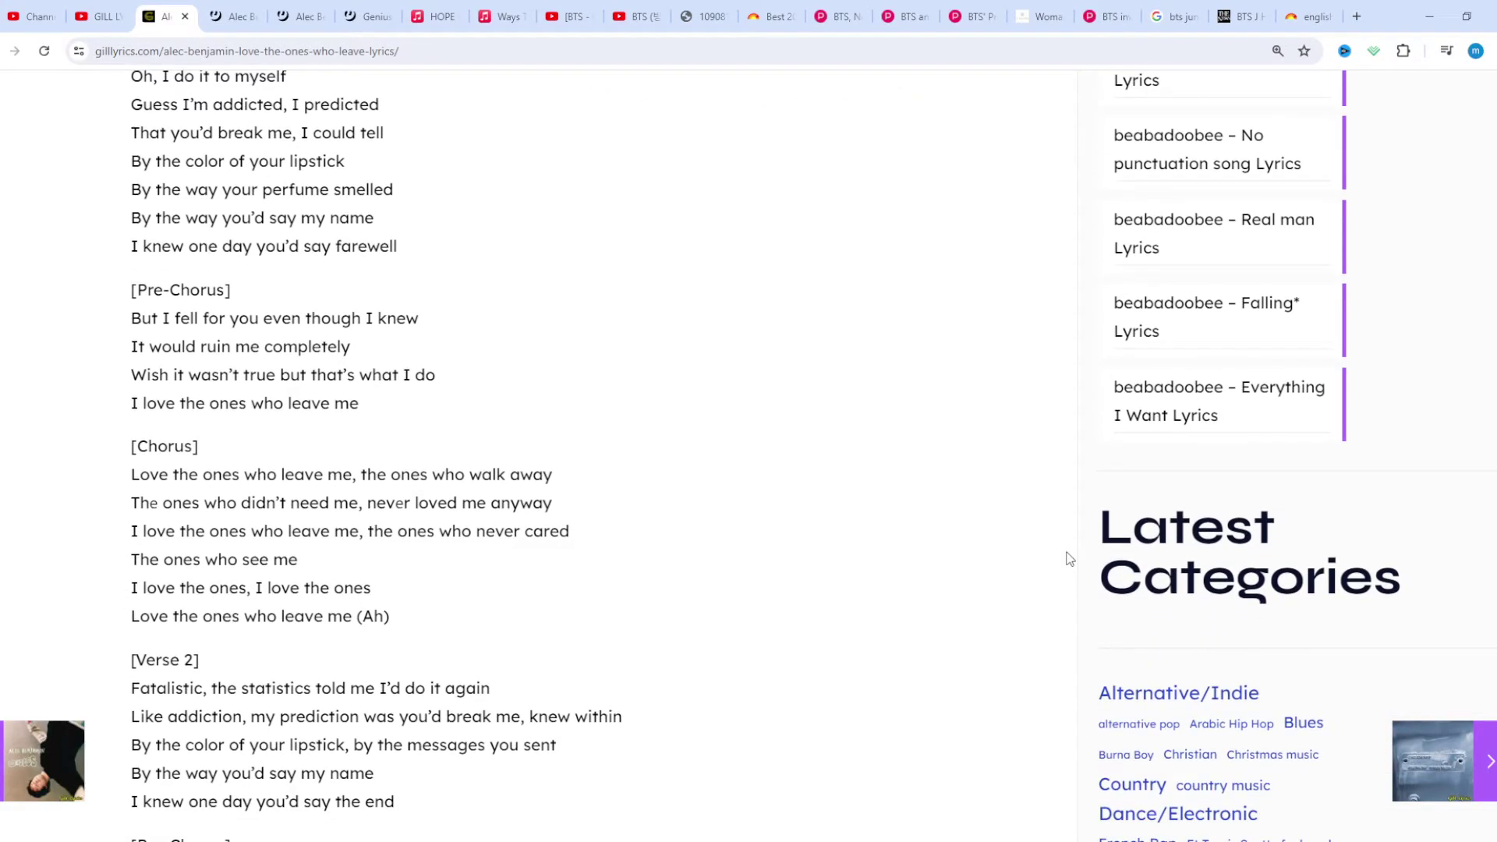
pyautogui.scroll(-1, 1068, 559)
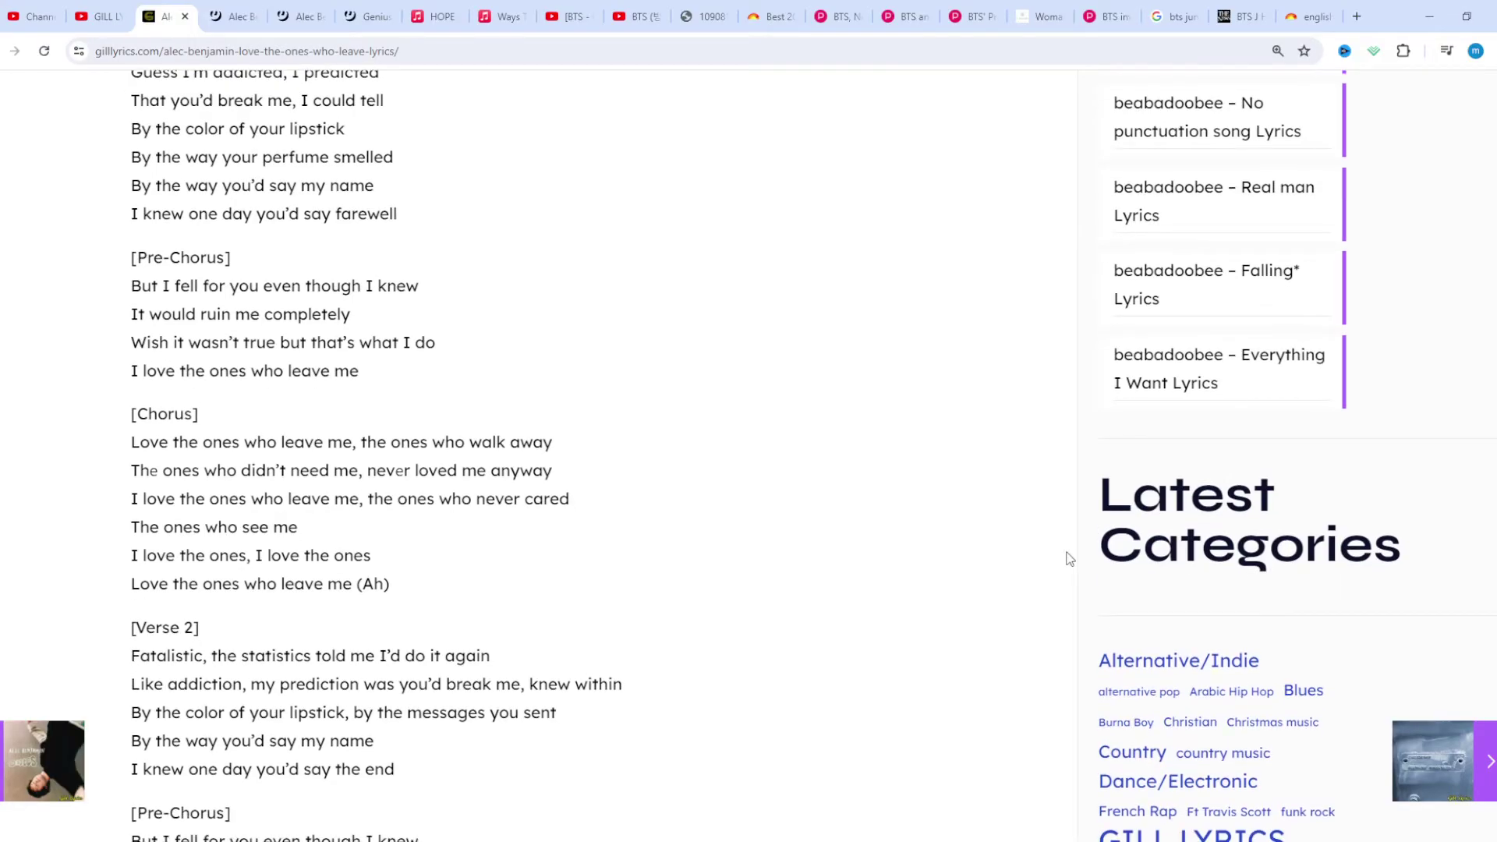
pyautogui.scroll(-1, 1067, 560)
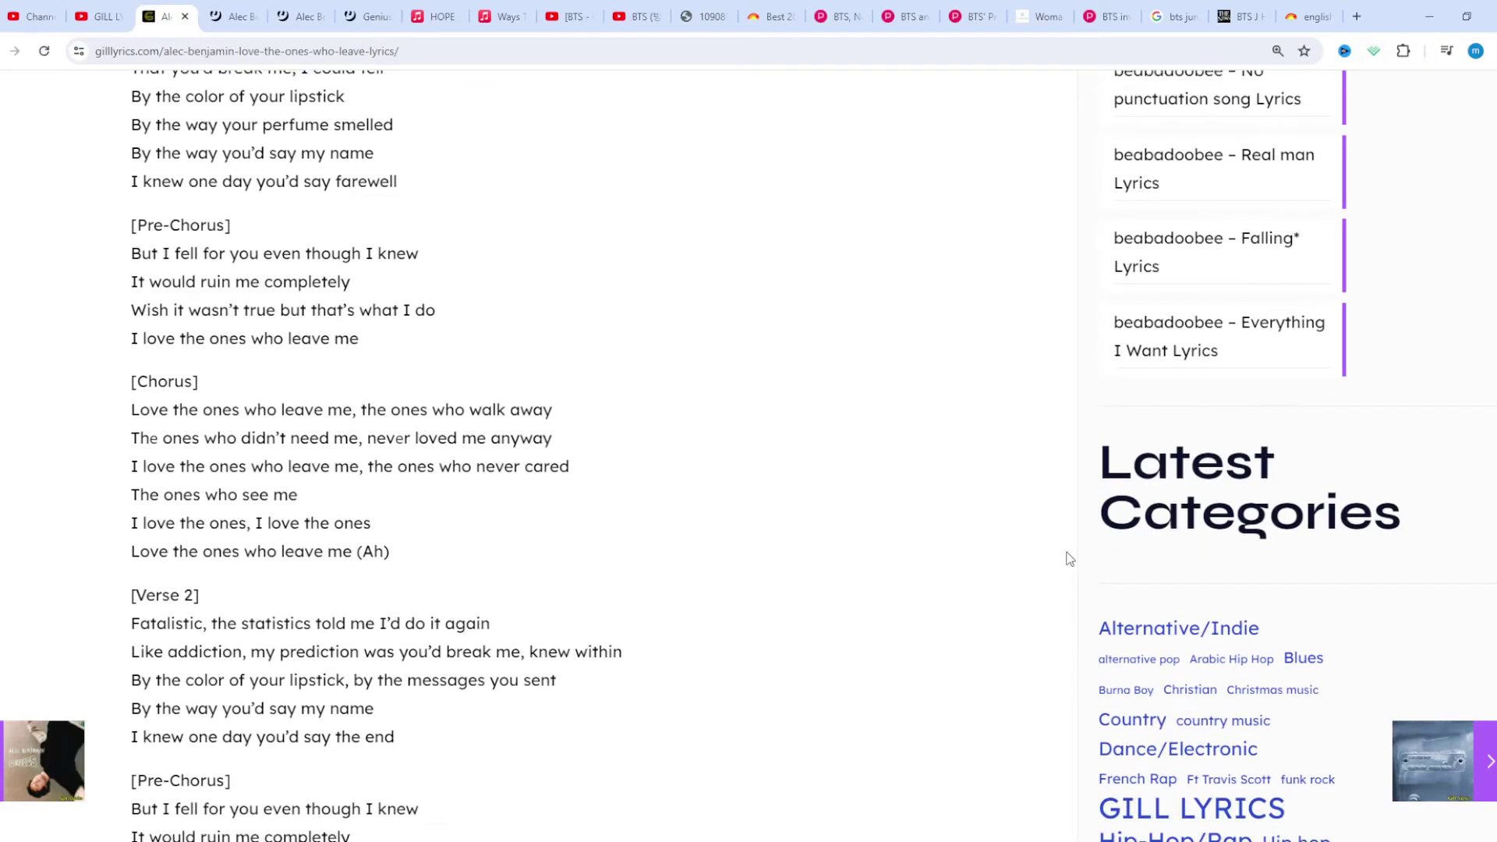
pyautogui.scroll(-1, 1068, 560)
pyautogui.scroll(-1, 1067, 559)
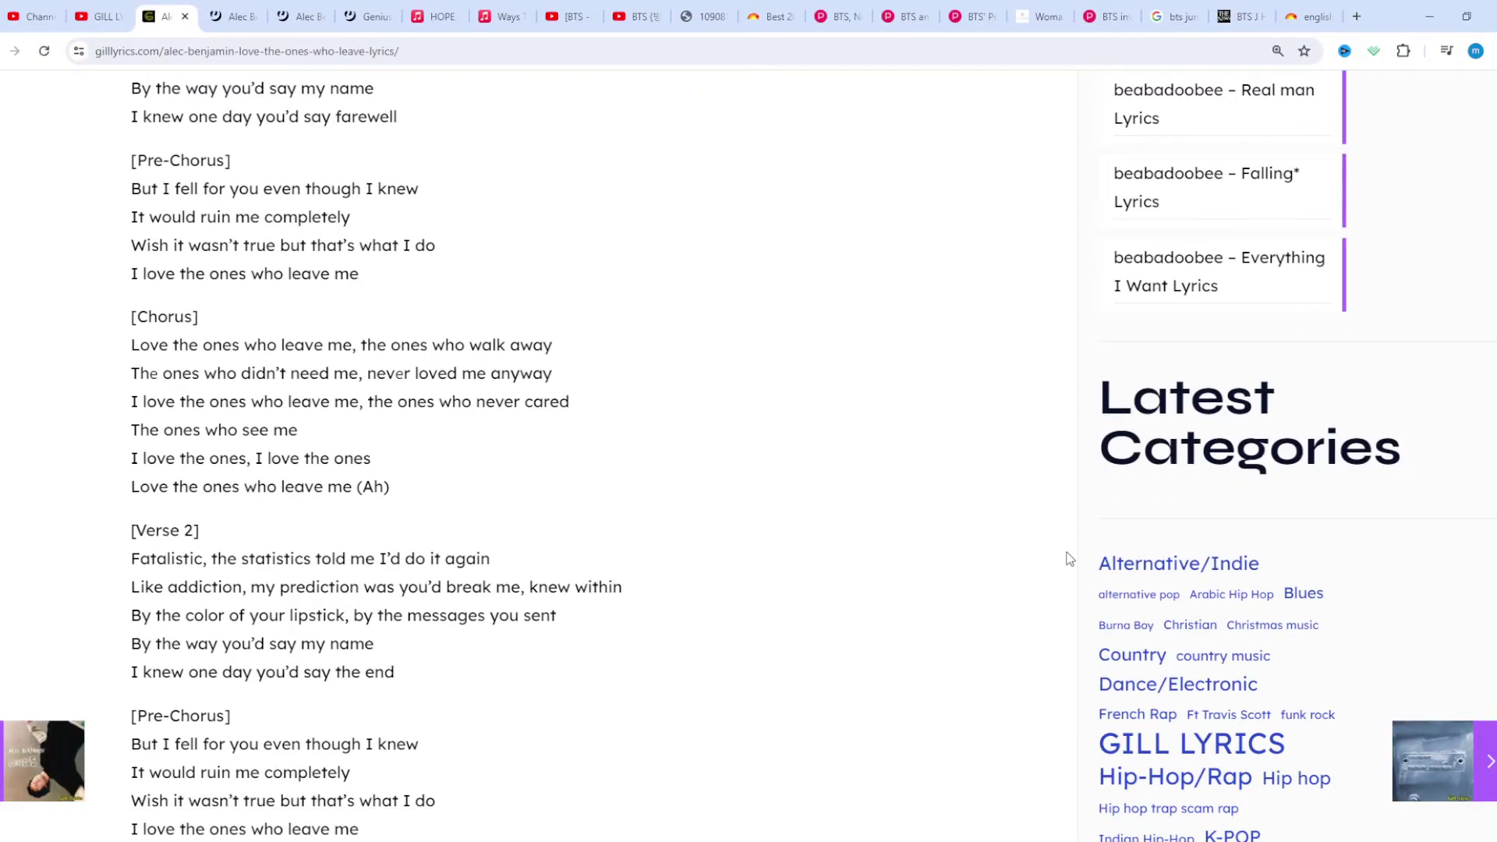
pyautogui.scroll(-1, 1068, 559)
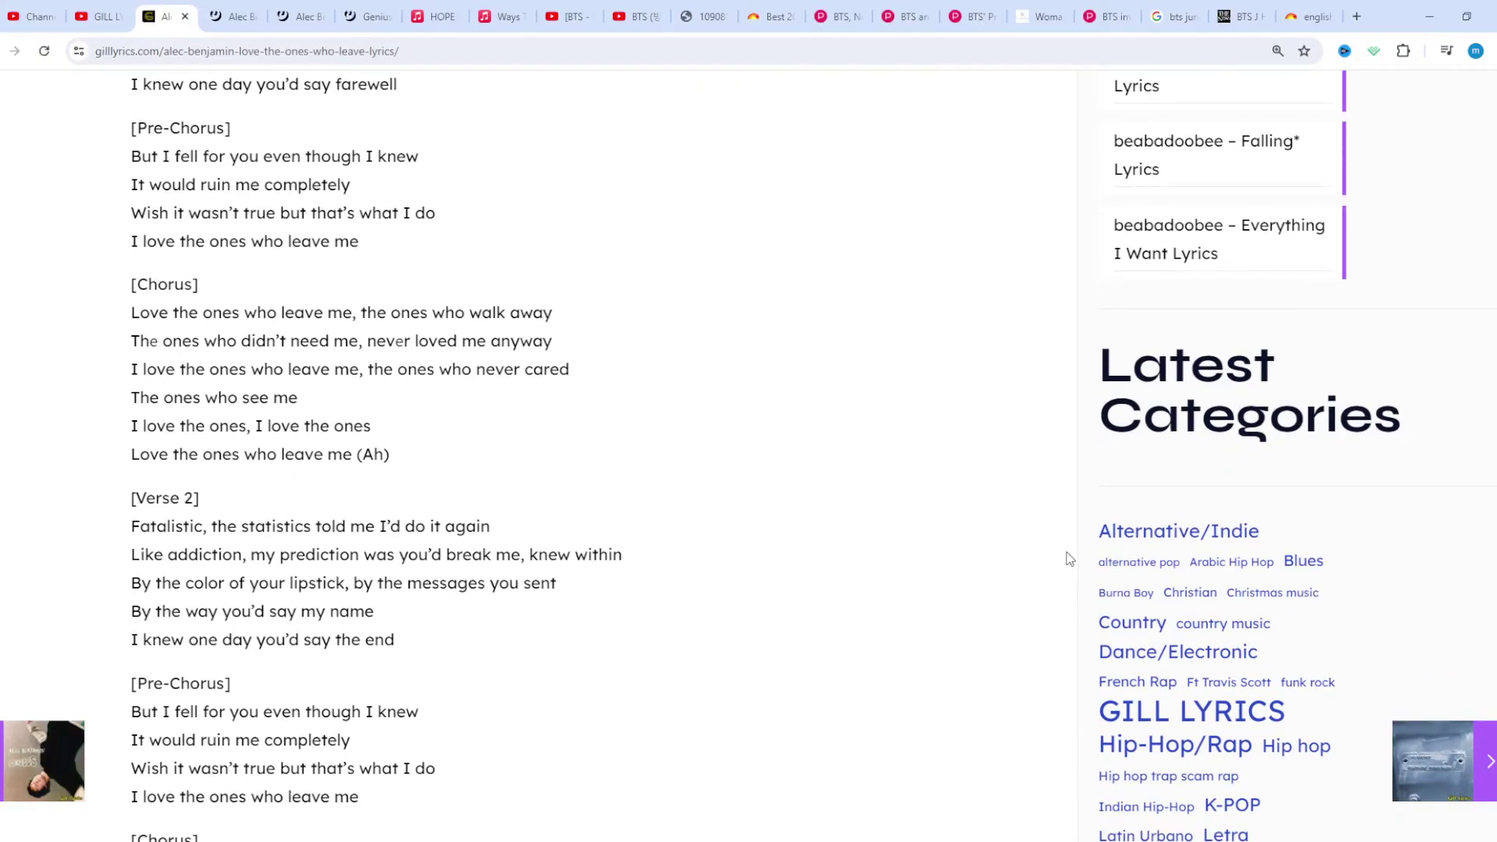
pyautogui.scroll(-1, 1068, 559)
pyautogui.scroll(-1, 1068, 559)
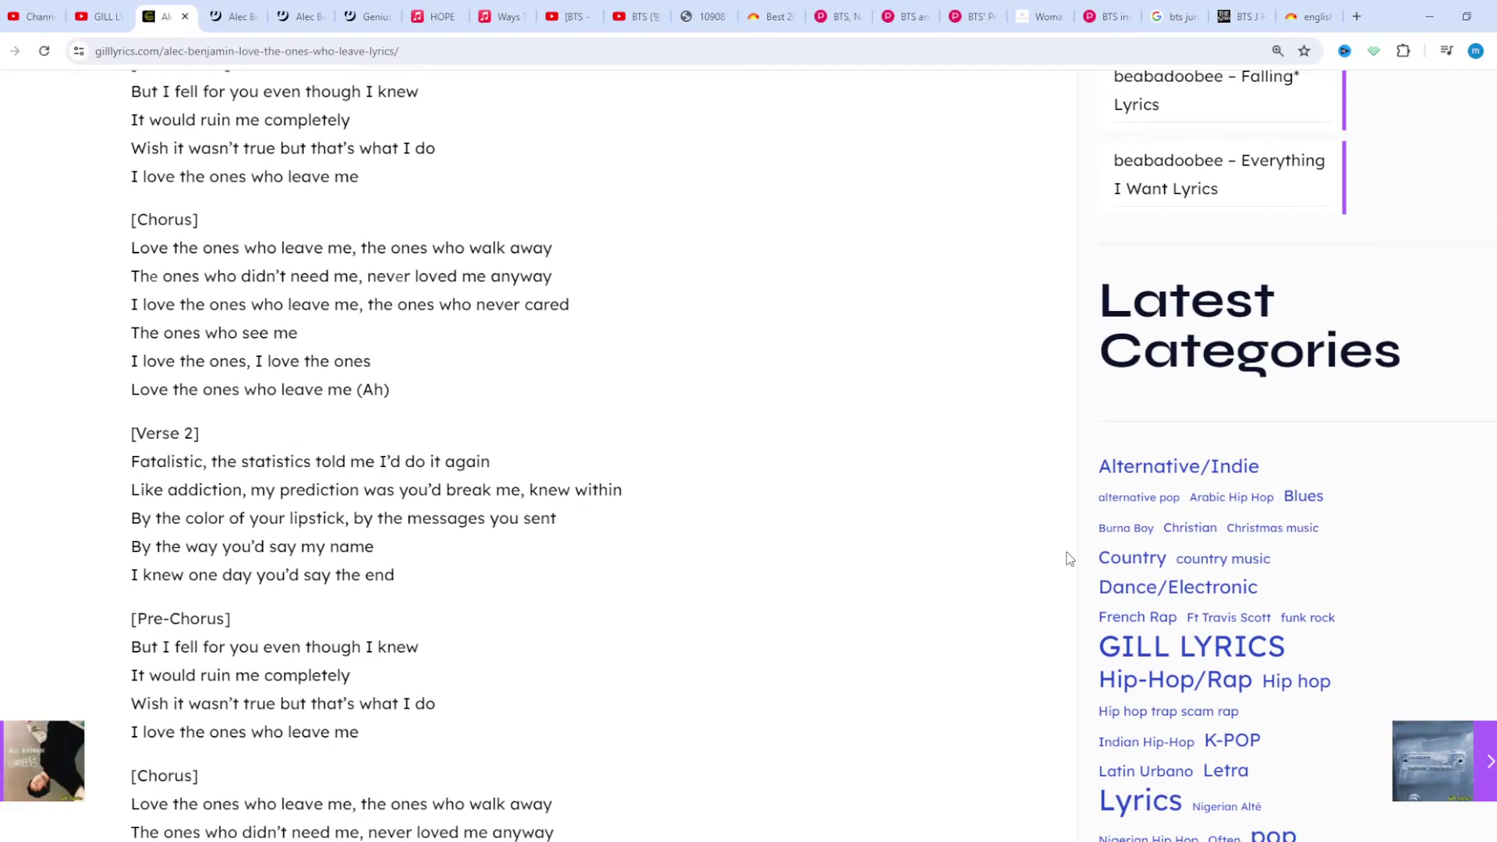
pyautogui.scroll(-1, 1068, 560)
pyautogui.scroll(-1, 1068, 559)
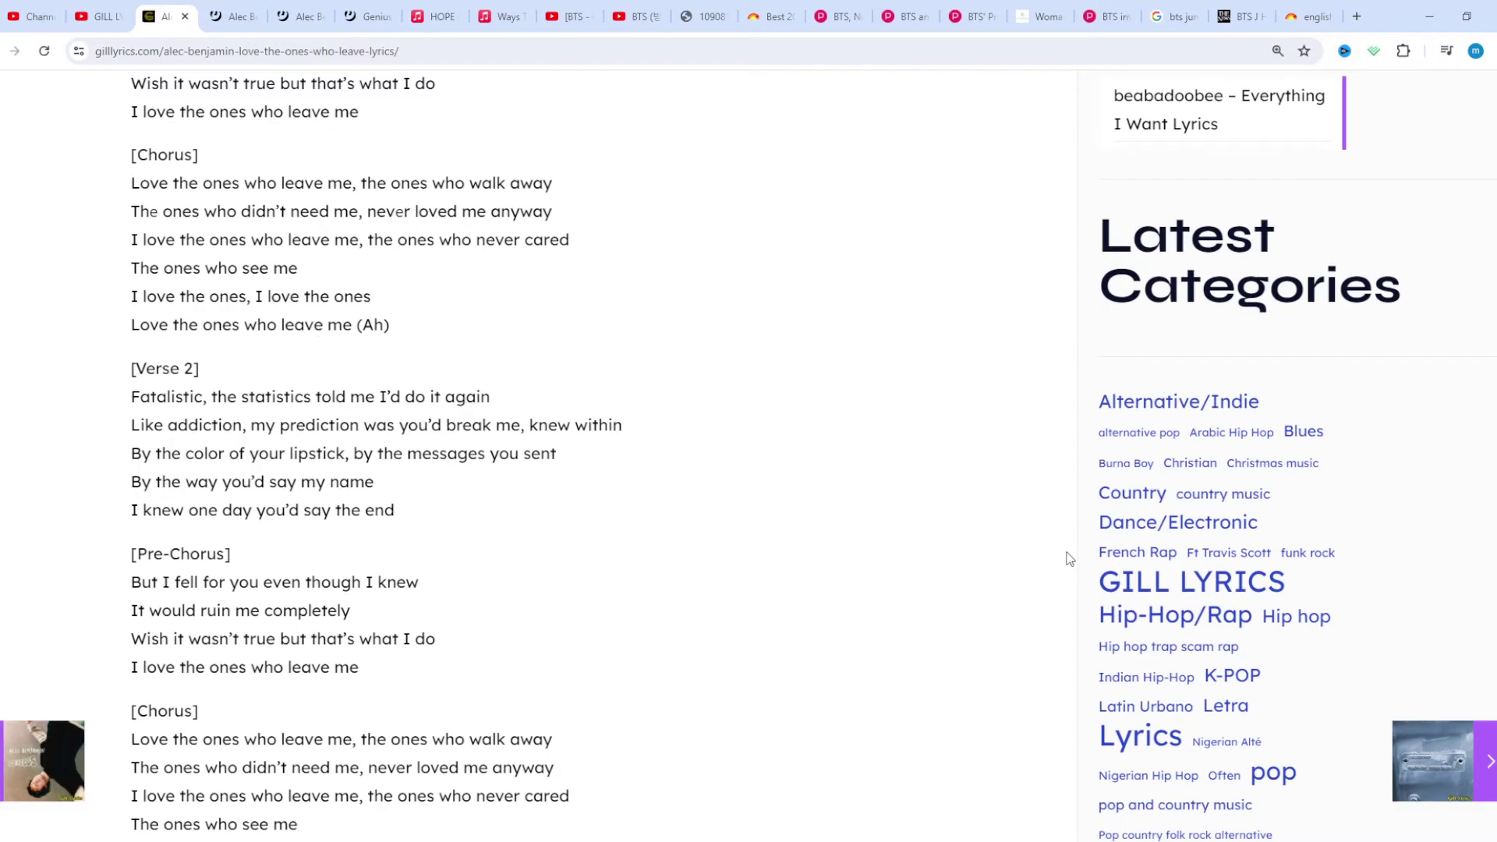
pyautogui.scroll(-1, 1068, 559)
pyautogui.scroll(-1, 1068, 559)
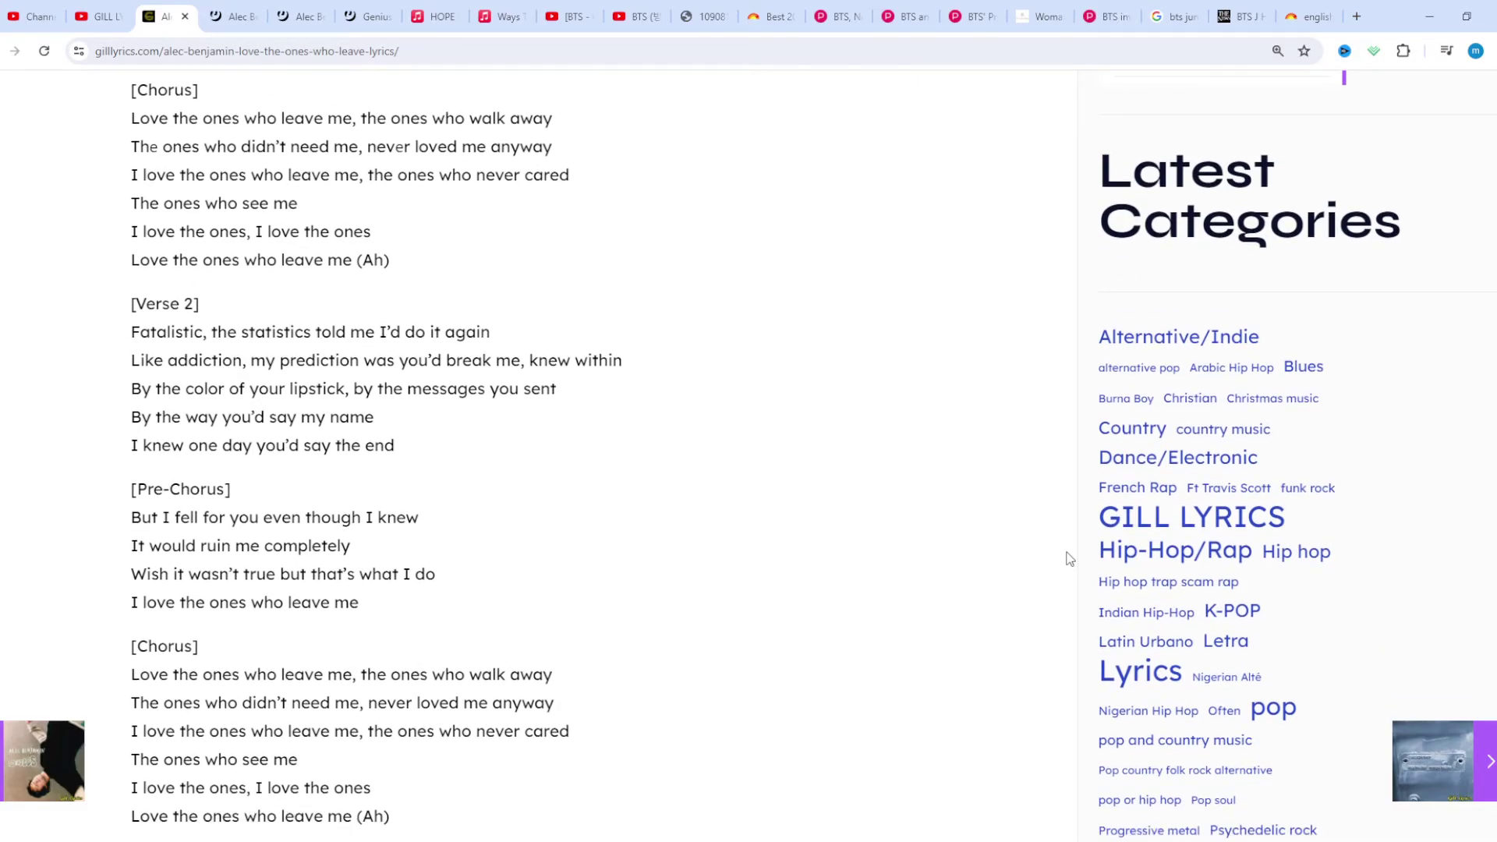
pyautogui.scroll(-1, 1067, 559)
pyautogui.scroll(-1, 1069, 559)
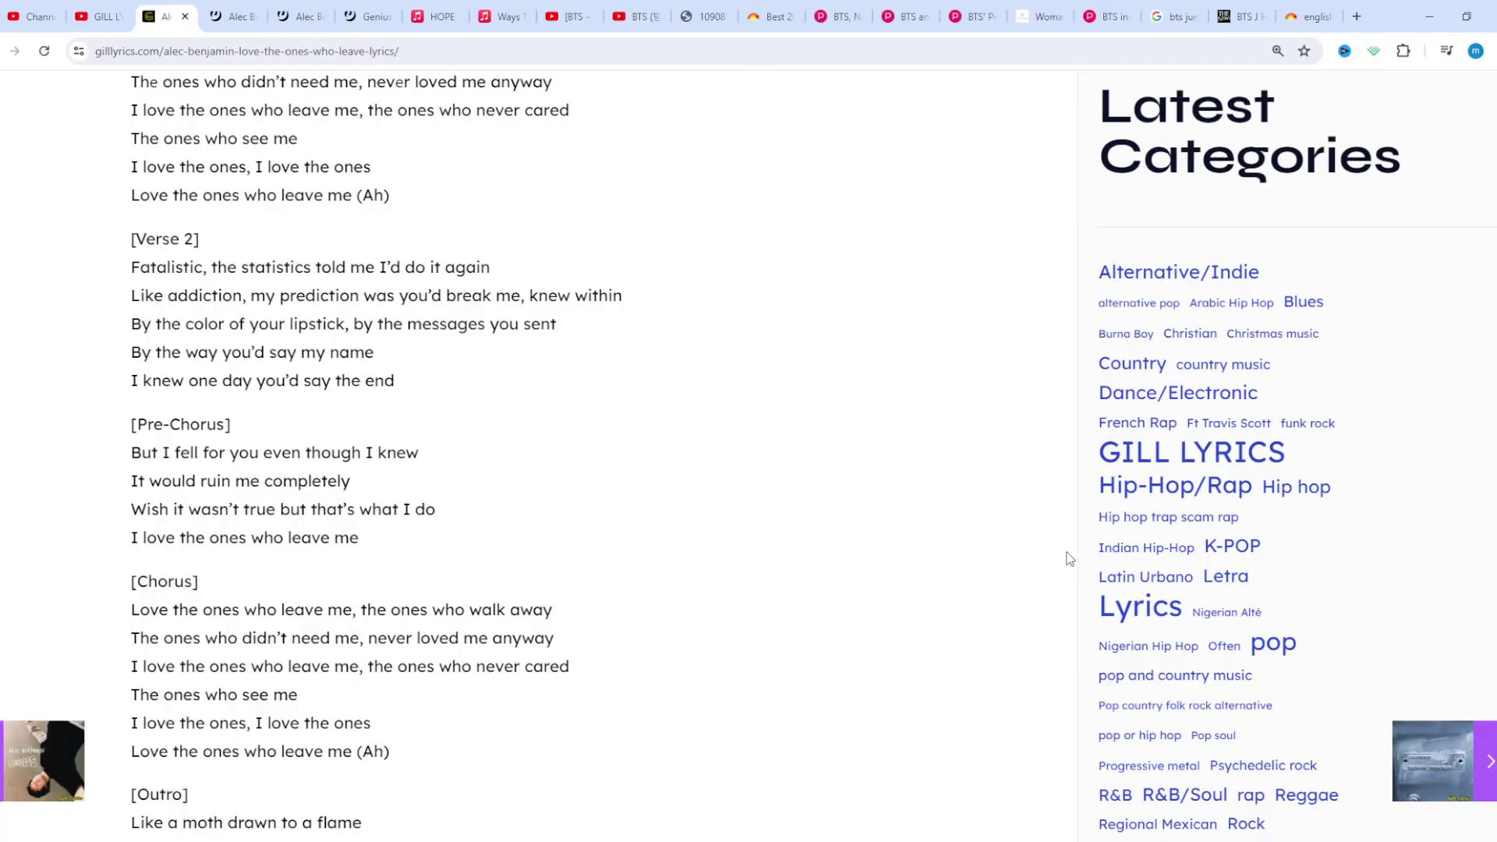
pyautogui.scroll(-1, 1067, 559)
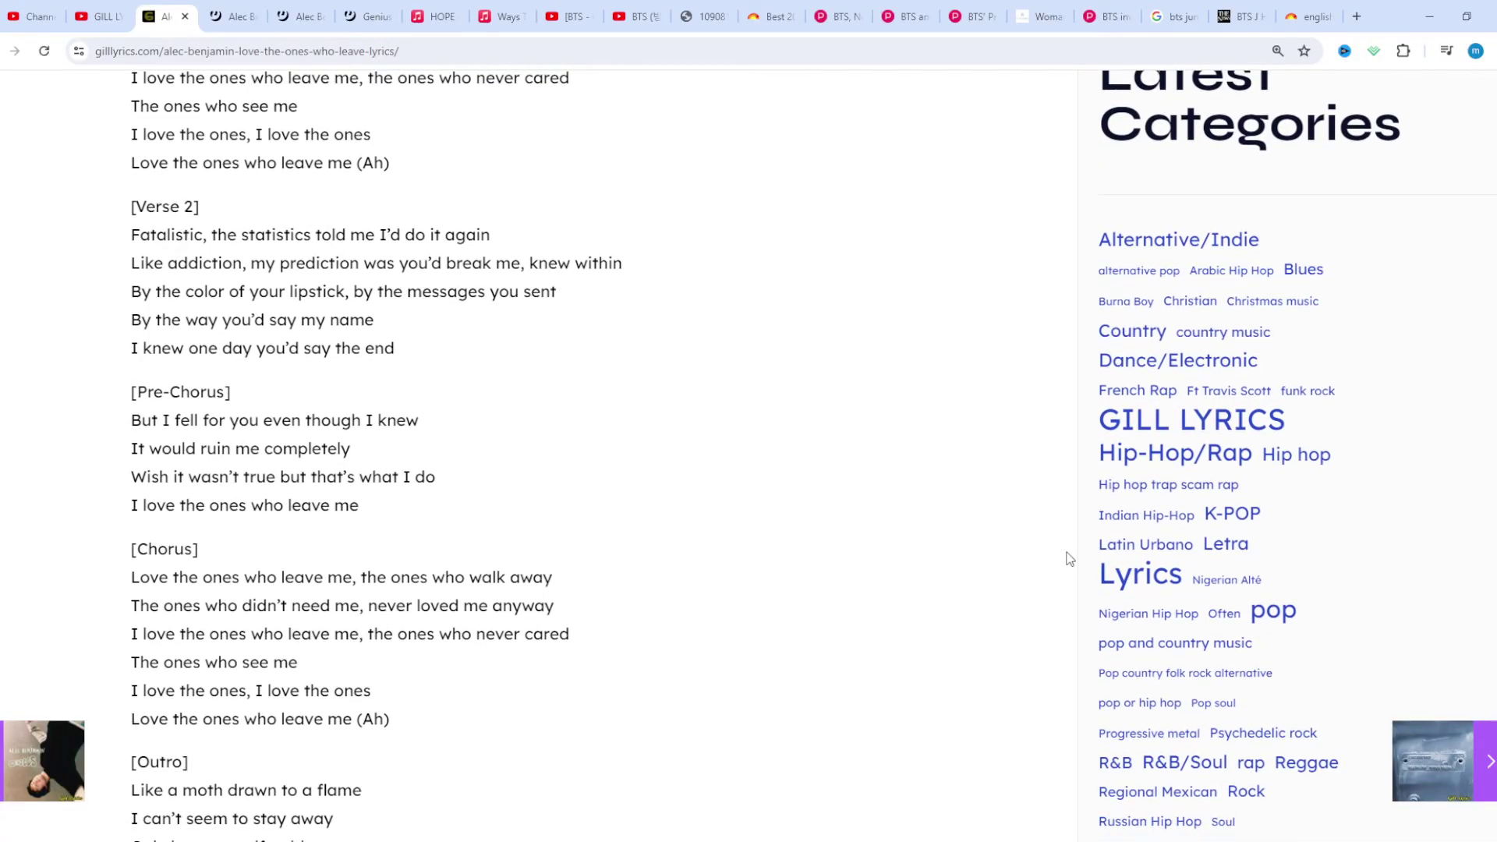
pyautogui.scroll(-1, 1068, 559)
pyautogui.scroll(-1, 1068, 559)
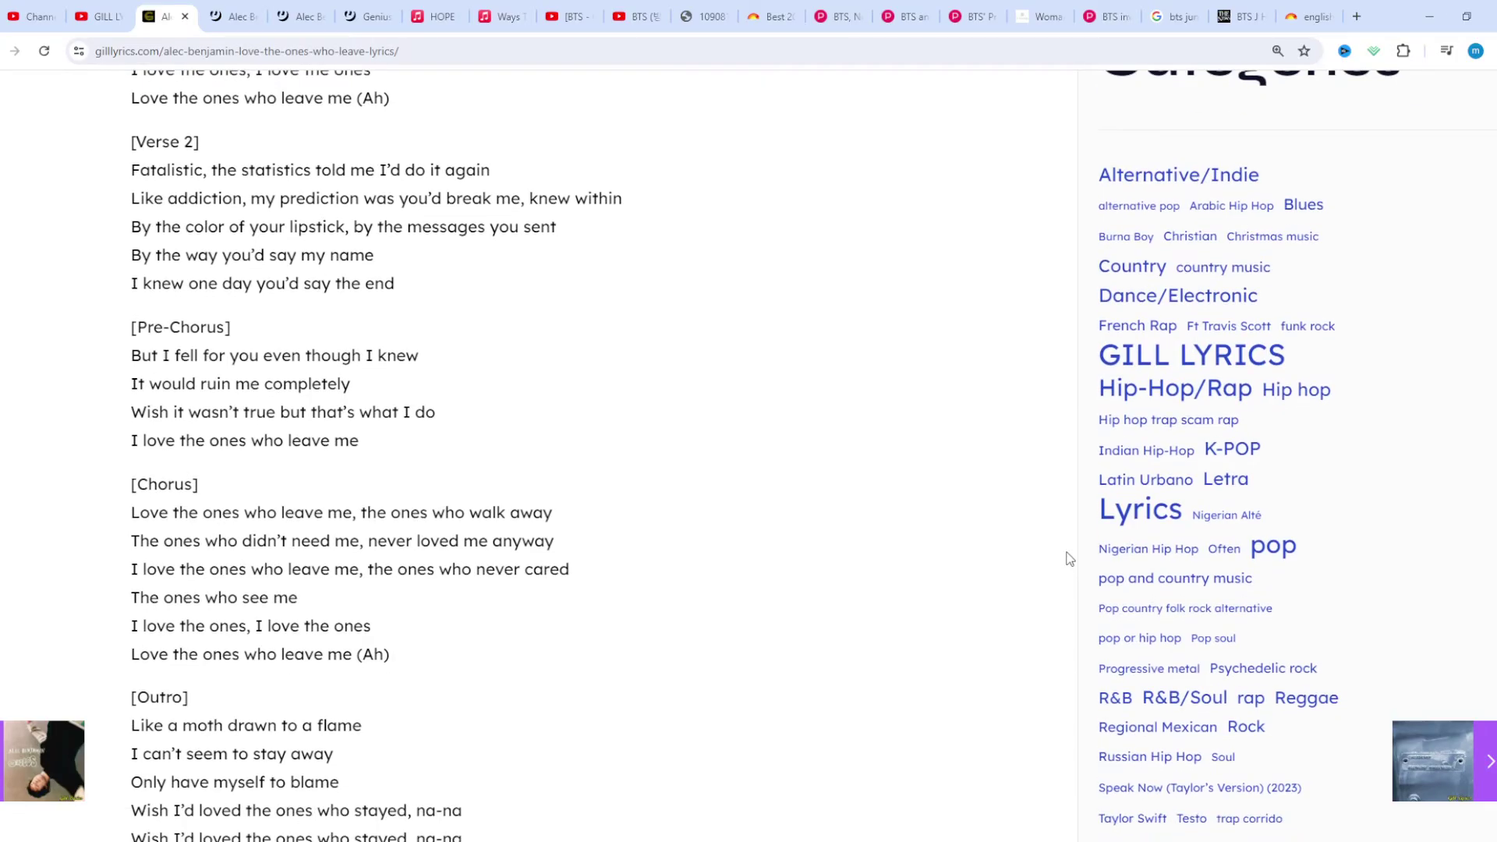
pyautogui.scroll(-1, 1068, 560)
pyautogui.scroll(-1, 1068, 559)
pyautogui.scroll(-1, 1068, 559)
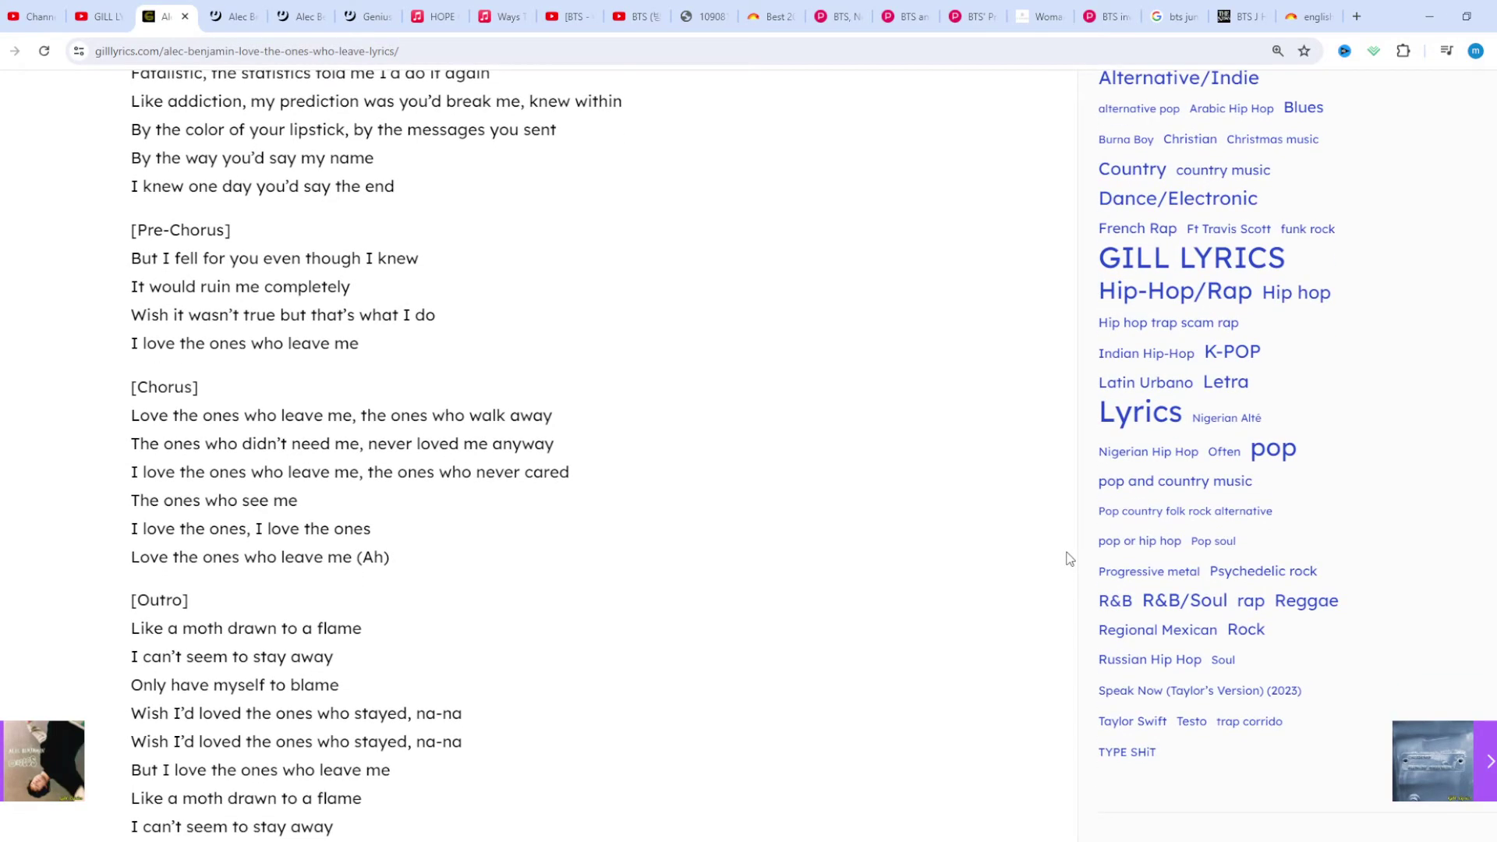
pyautogui.scroll(-1, 1068, 559)
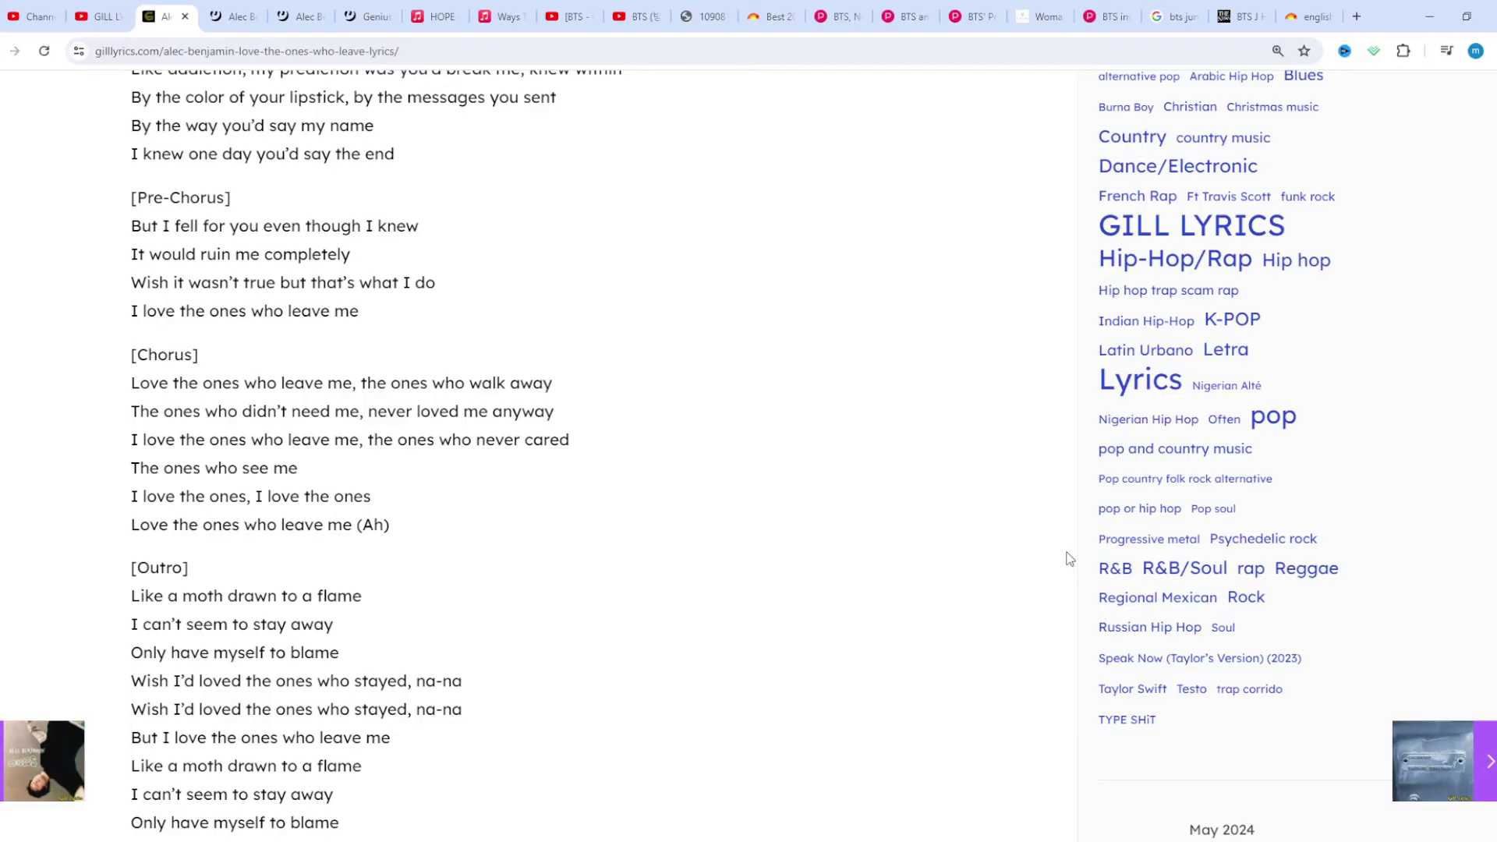
pyautogui.scroll(-1, 1068, 560)
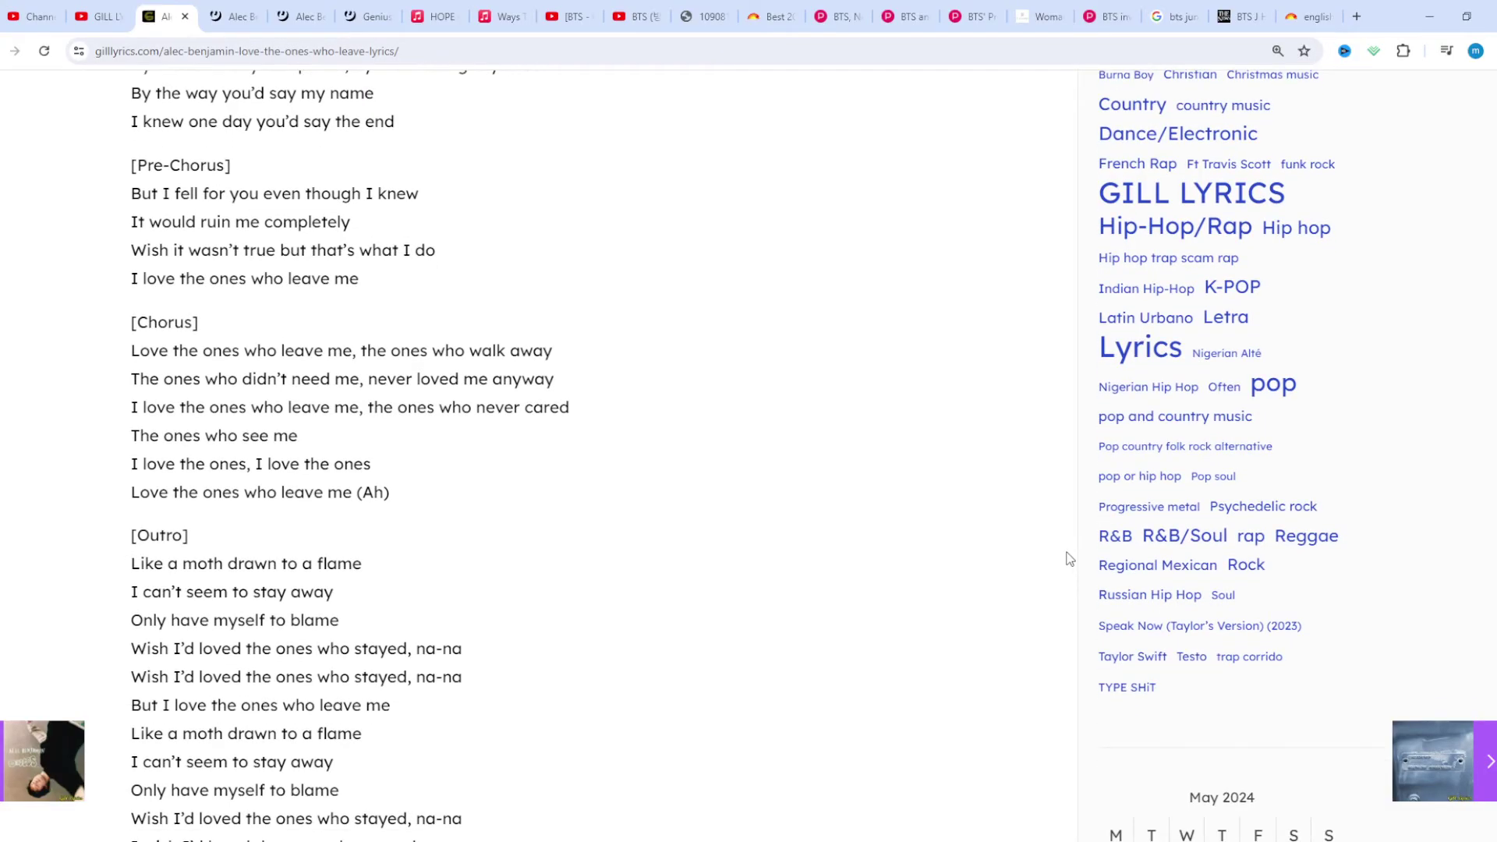
pyautogui.scroll(-1, 1067, 559)
pyautogui.scroll(-1, 1067, 559)
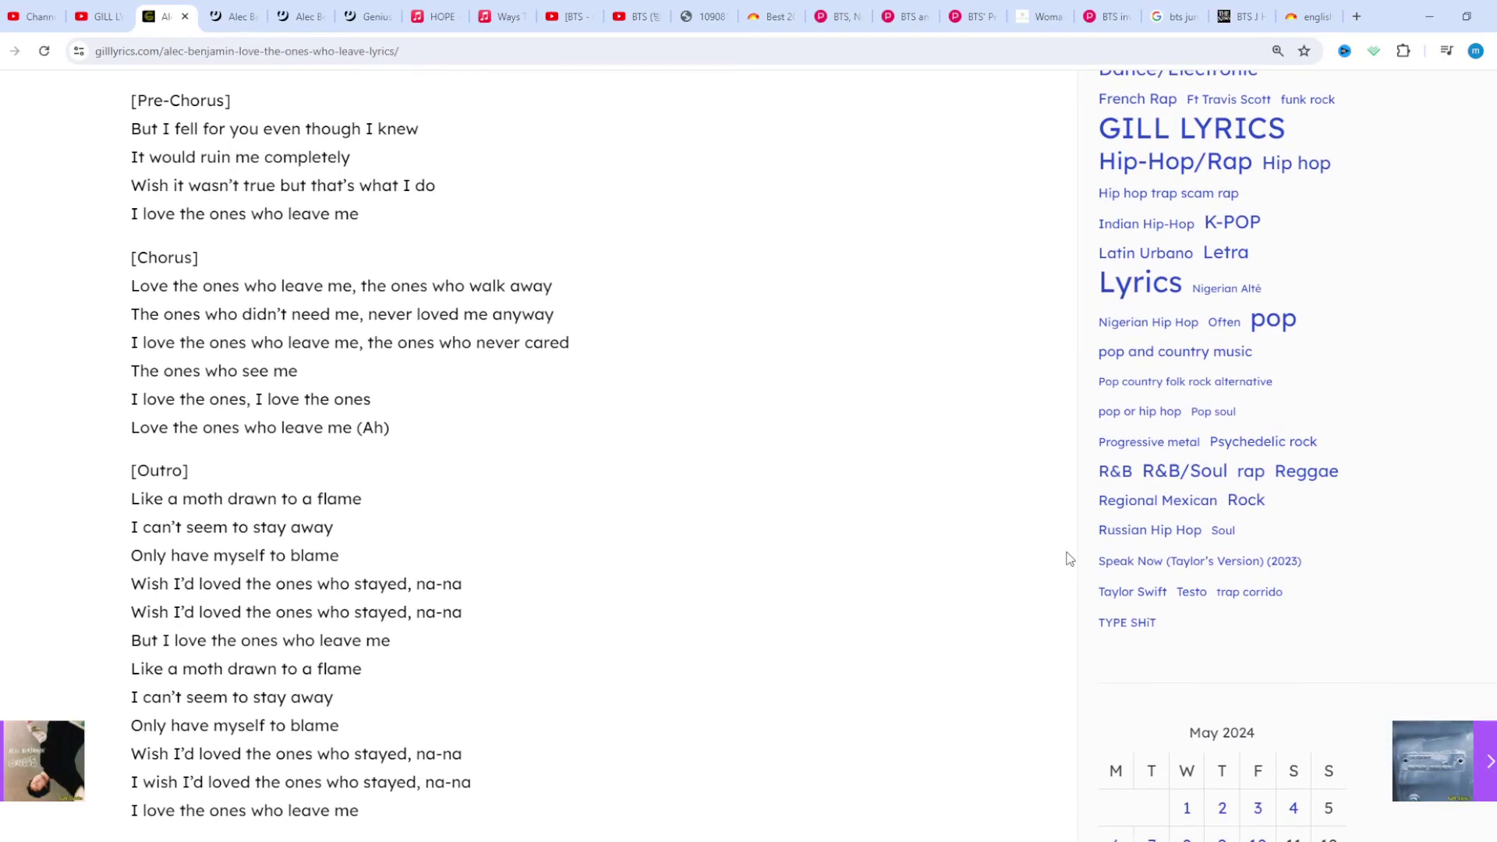
pyautogui.scroll(-1, 1068, 559)
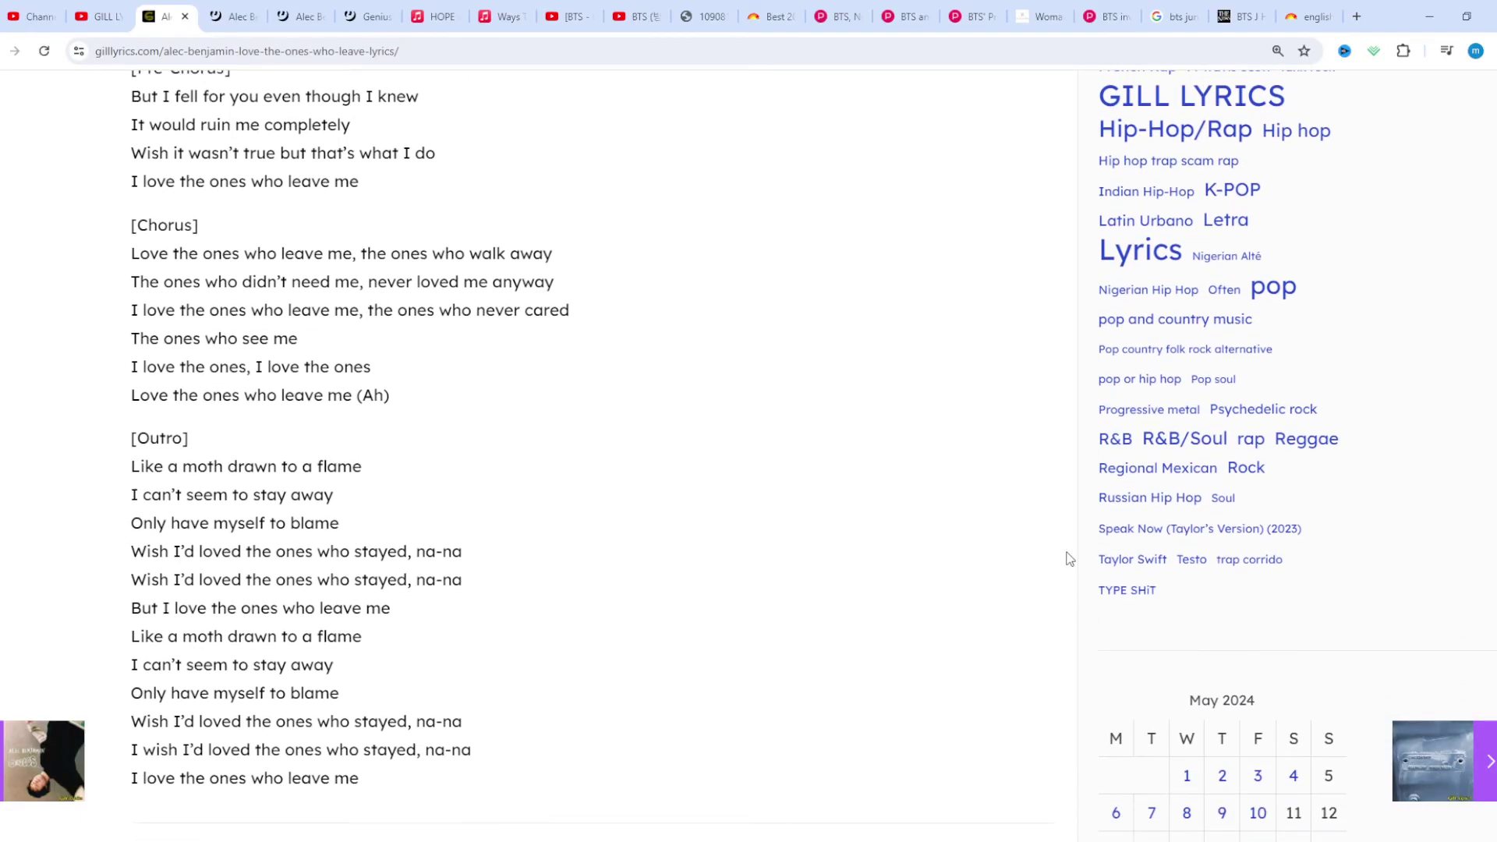
pyautogui.scroll(-1, 1067, 559)
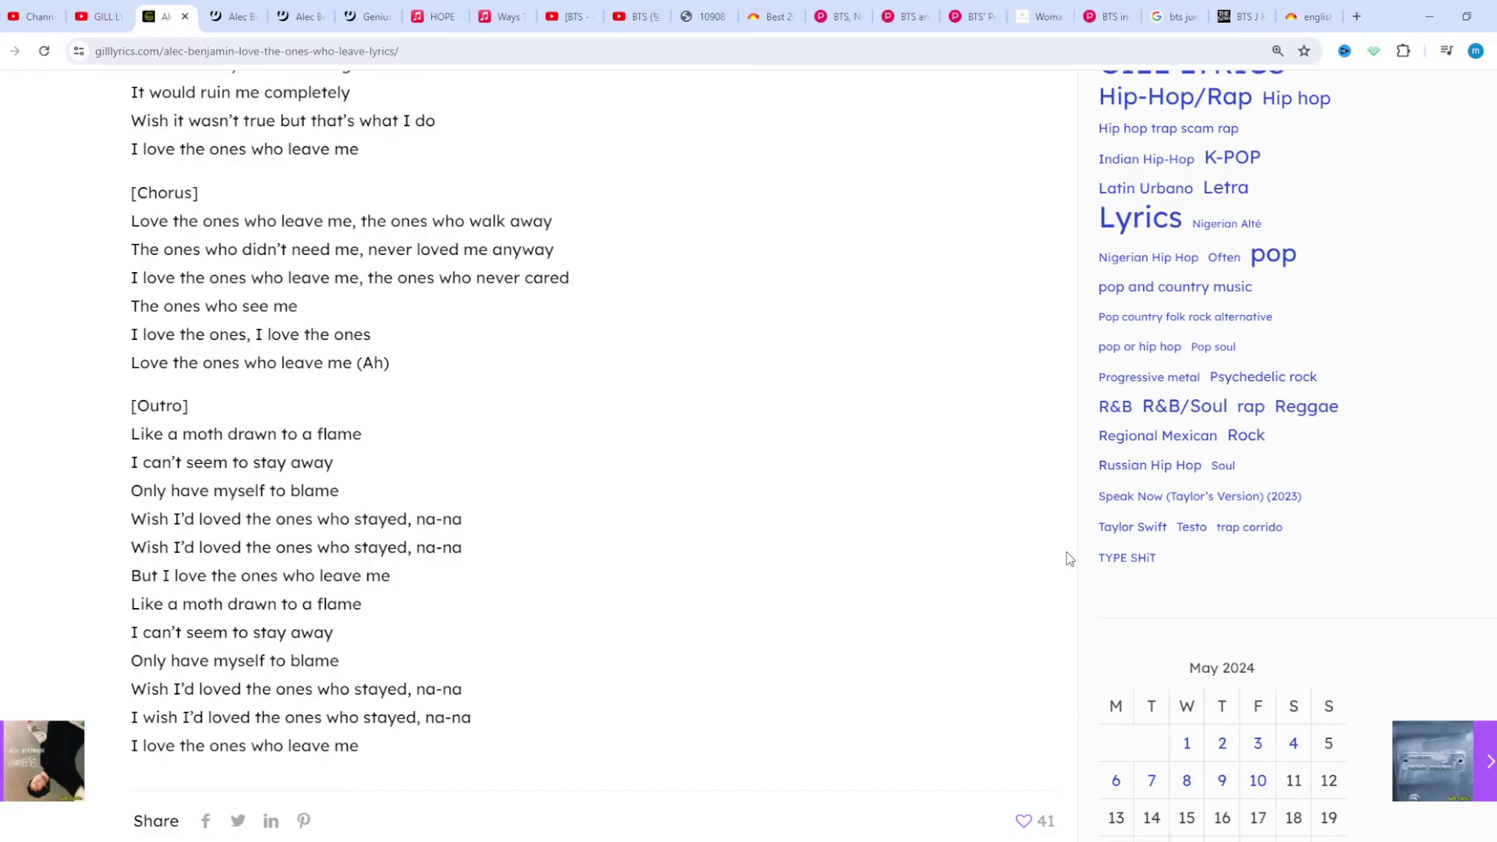
pyautogui.scroll(-1, 1069, 559)
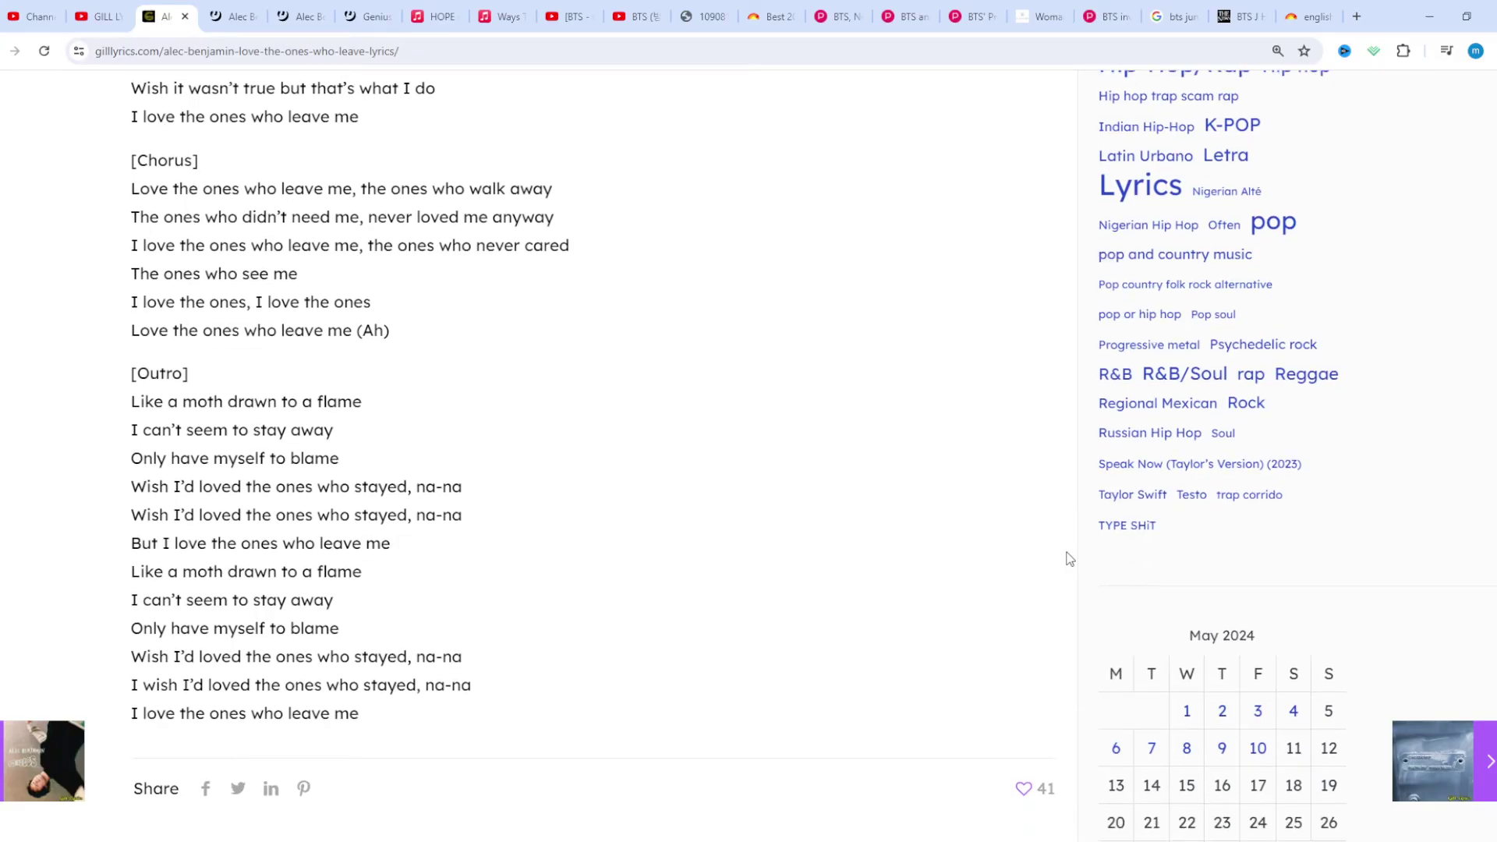
pyautogui.scroll(-1, 1068, 559)
pyautogui.scroll(-1, 1068, 559)
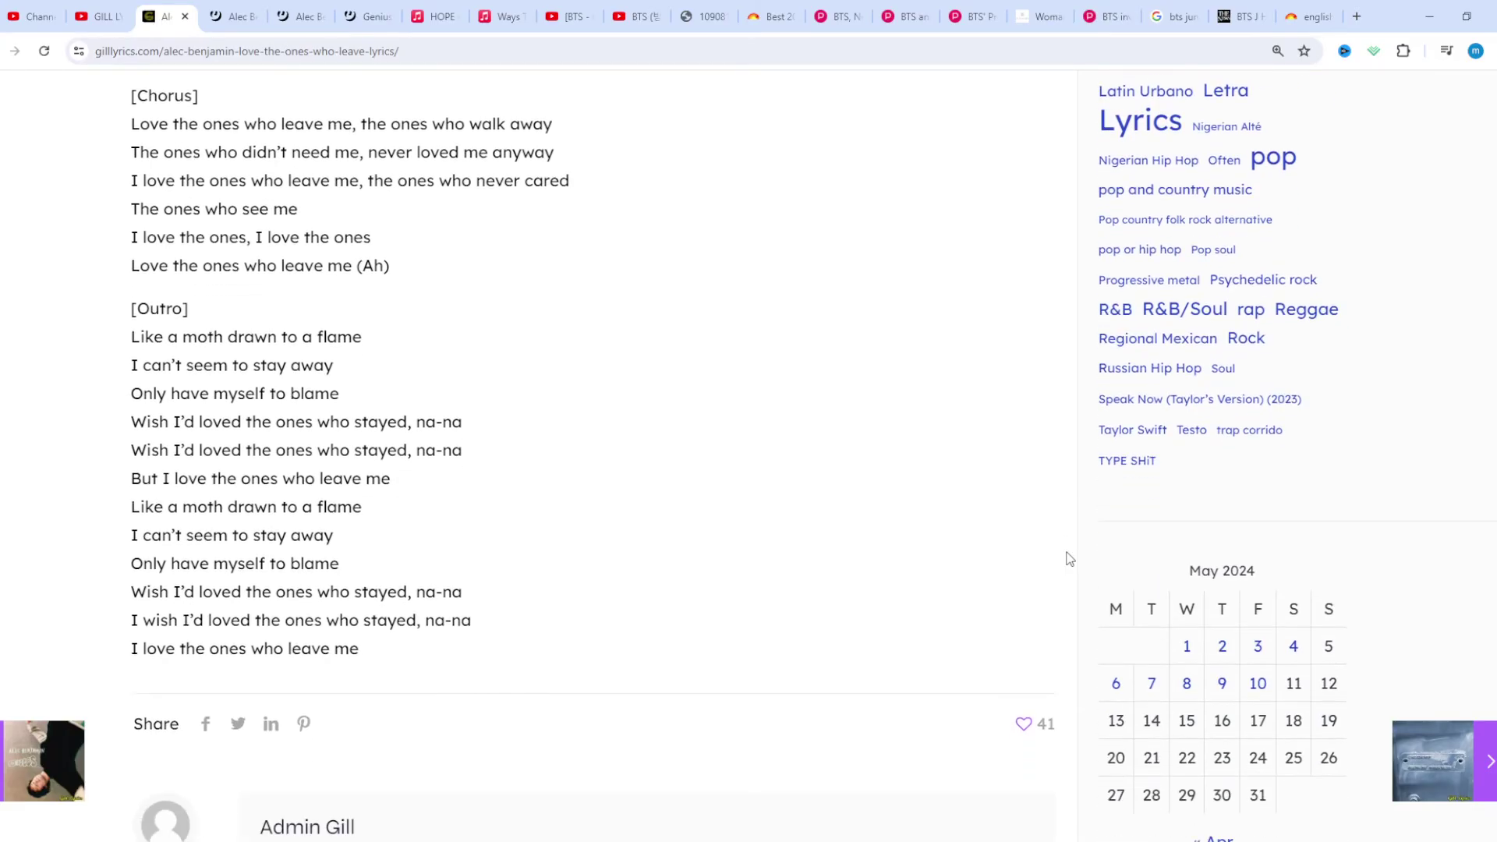
pyautogui.scroll(-1, 1068, 559)
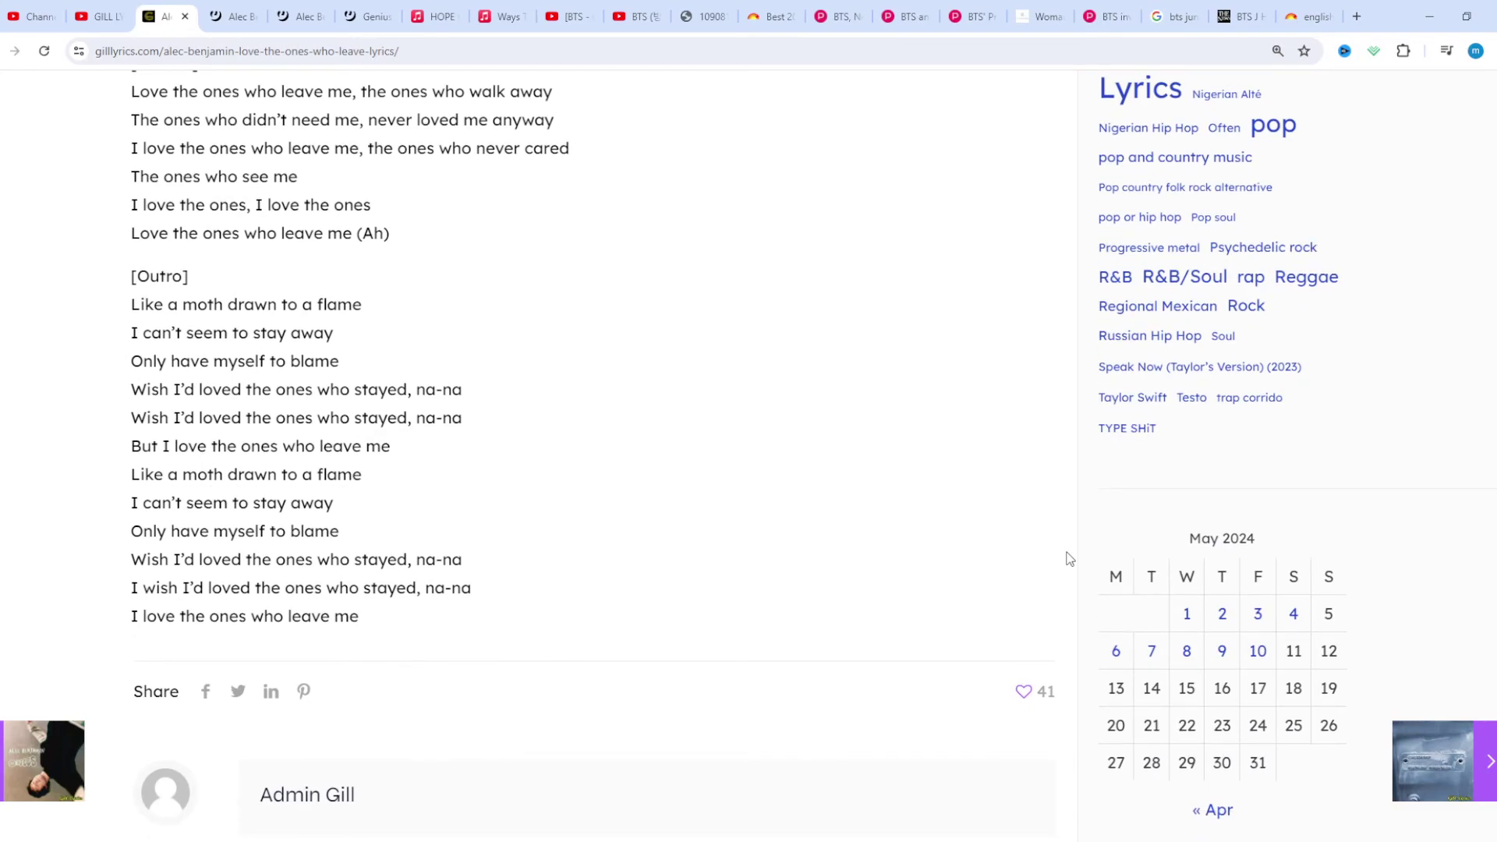
pyautogui.scroll(-1, 1068, 559)
pyautogui.scroll(-1, 1067, 559)
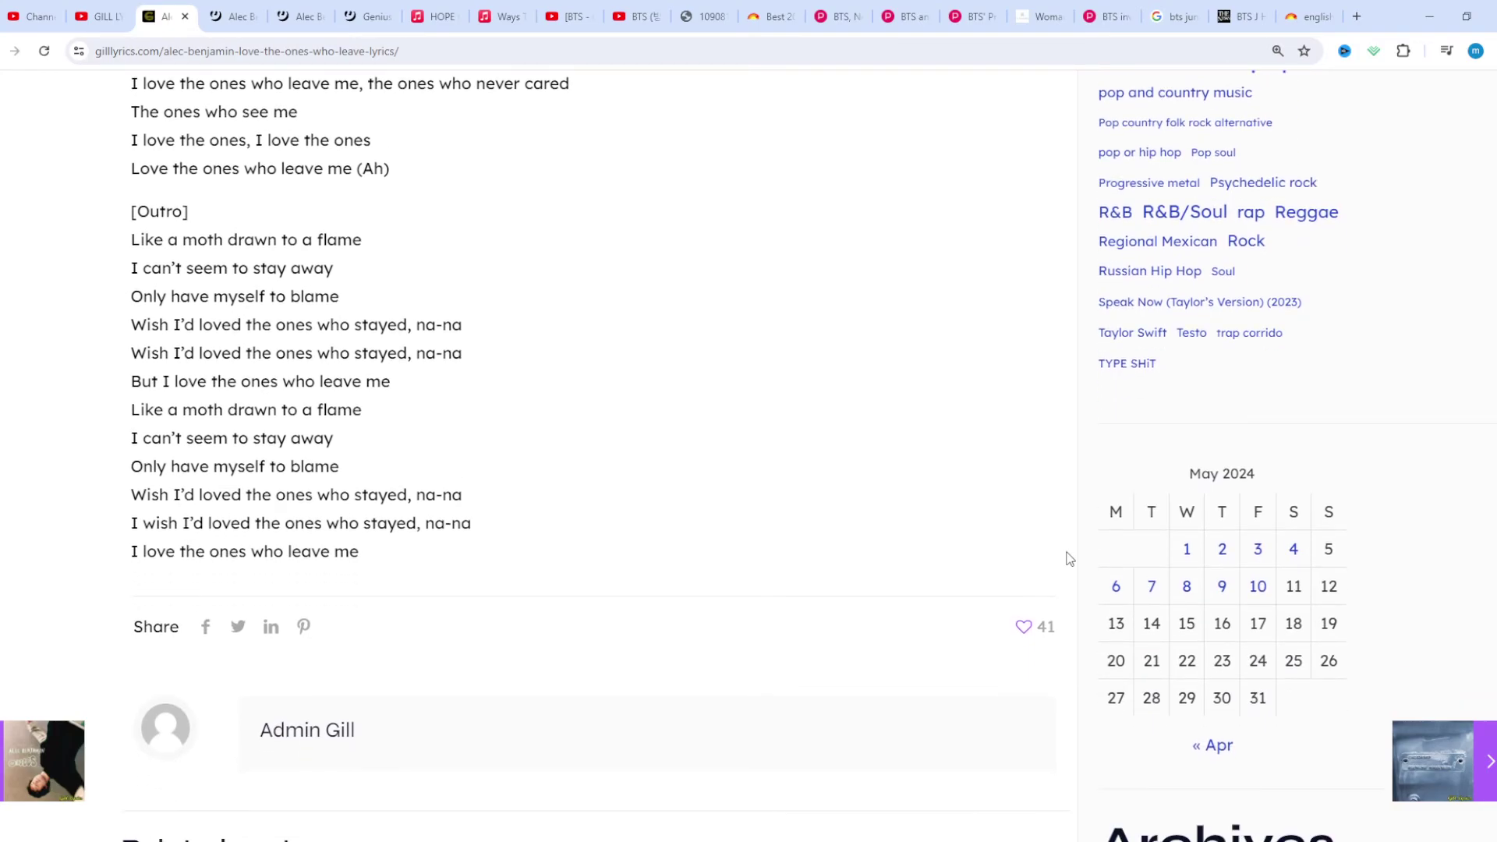
pyautogui.scroll(-1, 1068, 559)
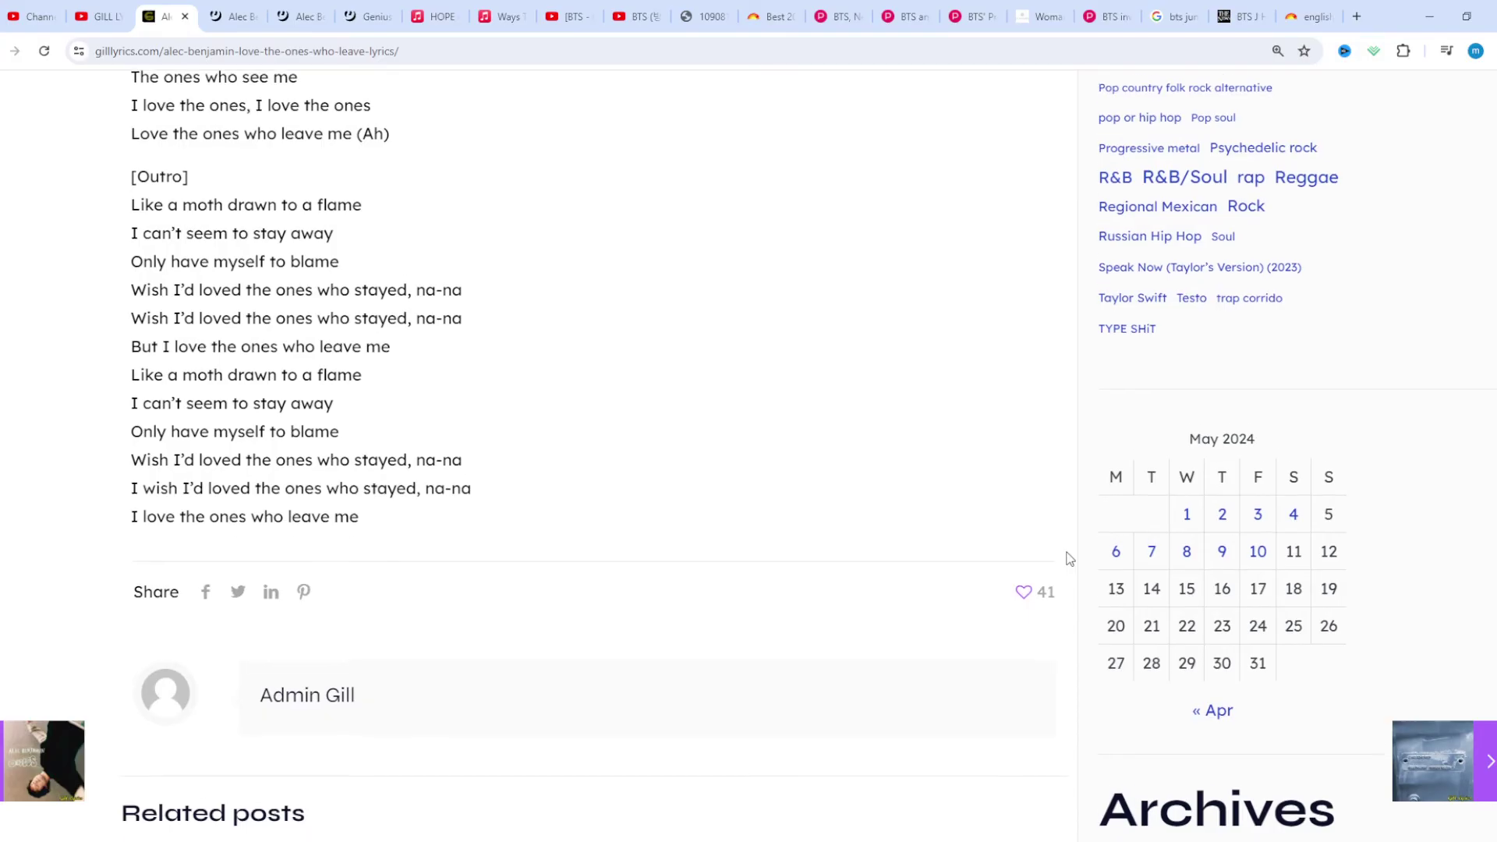
pyautogui.scroll(-1, 1068, 560)
pyautogui.scroll(-1, 1067, 559)
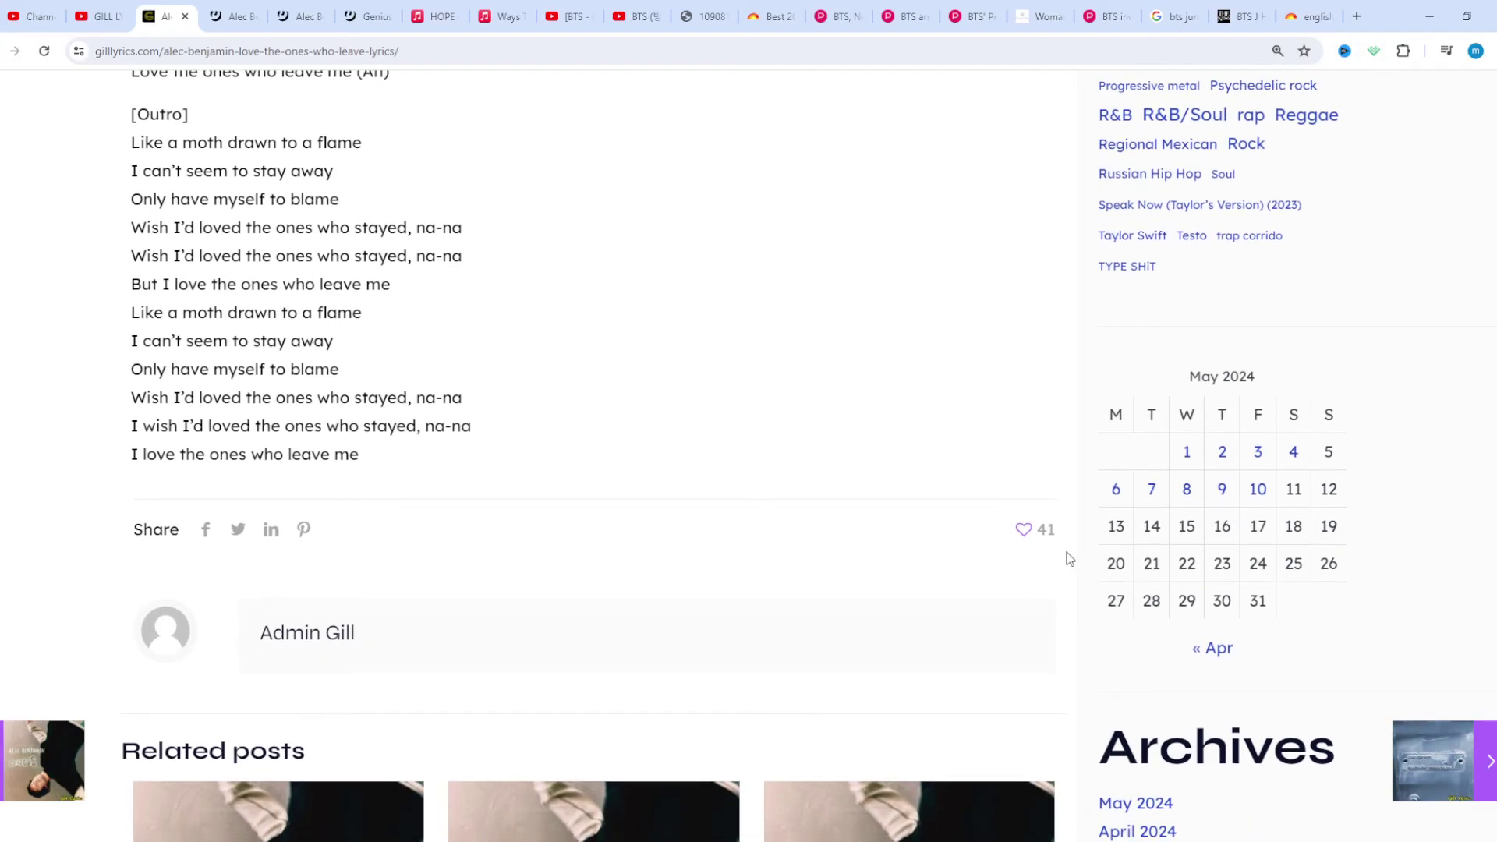
pyautogui.scroll(-1, 1068, 559)
pyautogui.scroll(1, 1068, 559)
pyautogui.scroll(2, 1069, 559)
pyautogui.scroll(4, 1067, 559)
pyautogui.scroll(4, 1067, 560)
pyautogui.scroll(3, 1067, 560)
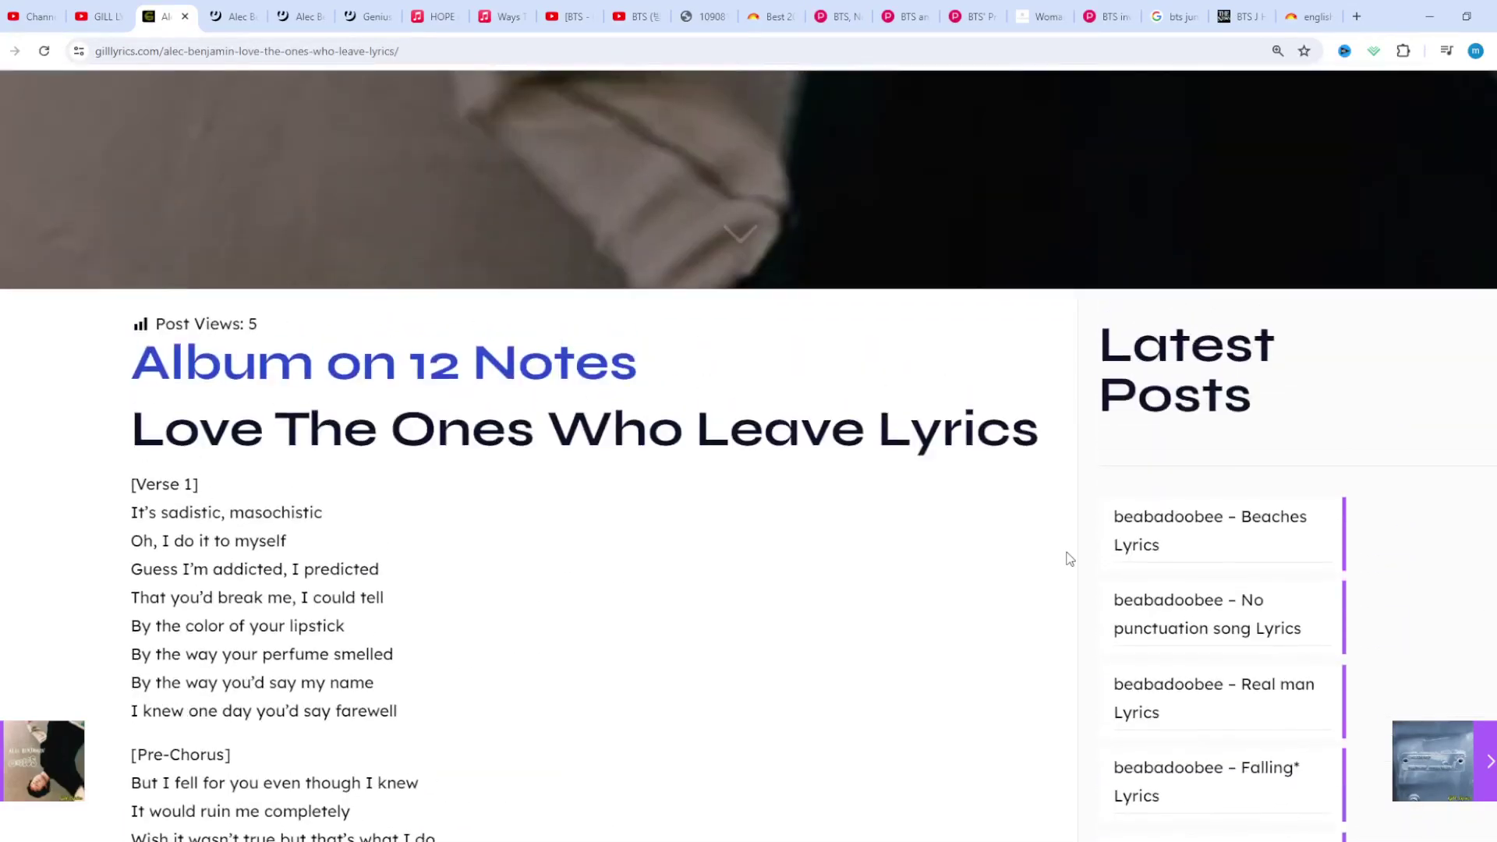
pyautogui.scroll(4, 1068, 559)
pyautogui.scroll(2, 1068, 553)
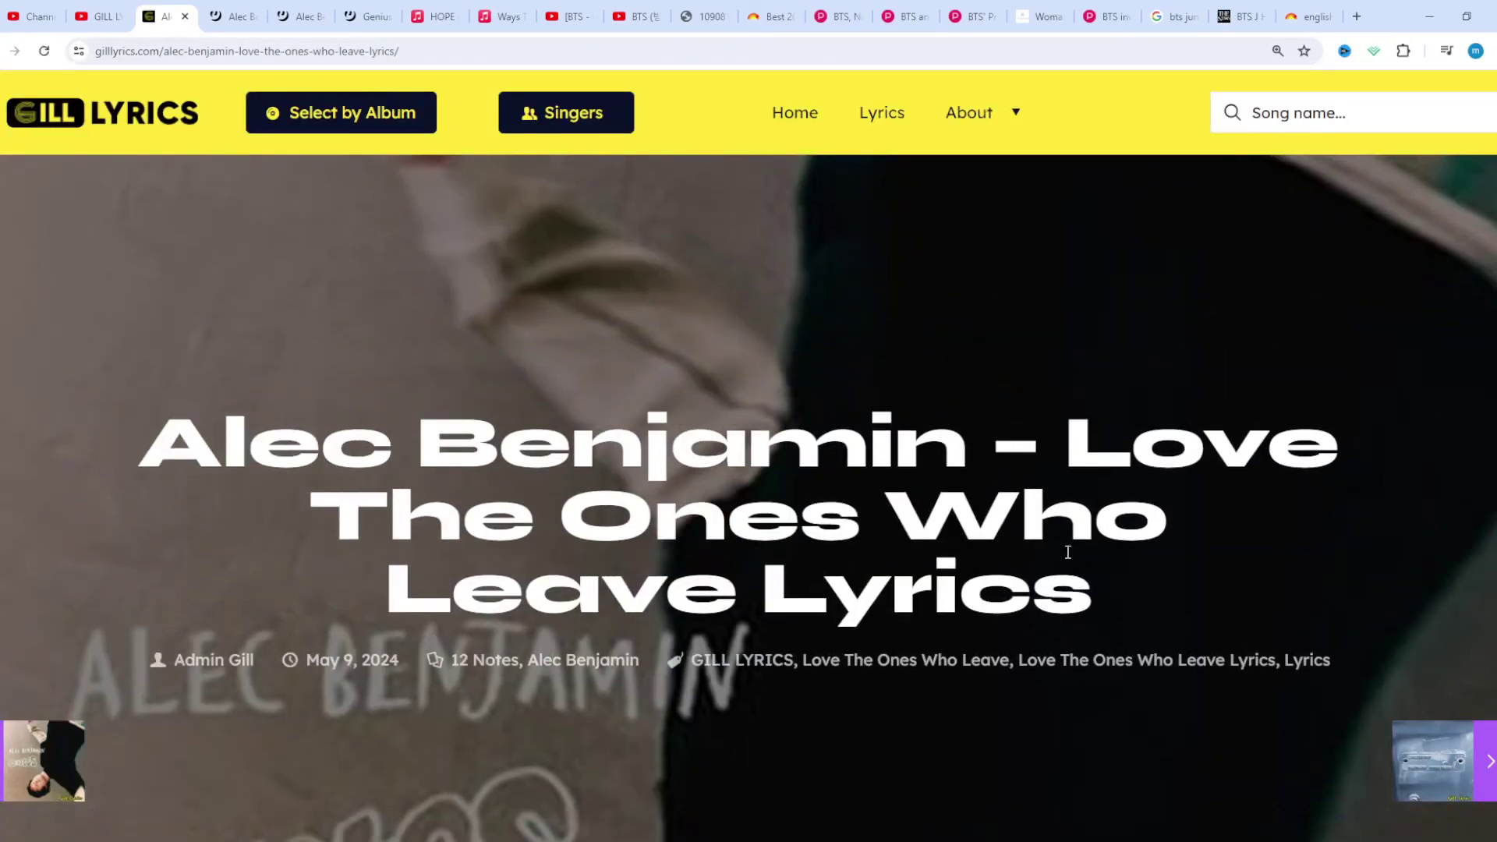
pyautogui.scroll(-1, 1069, 552)
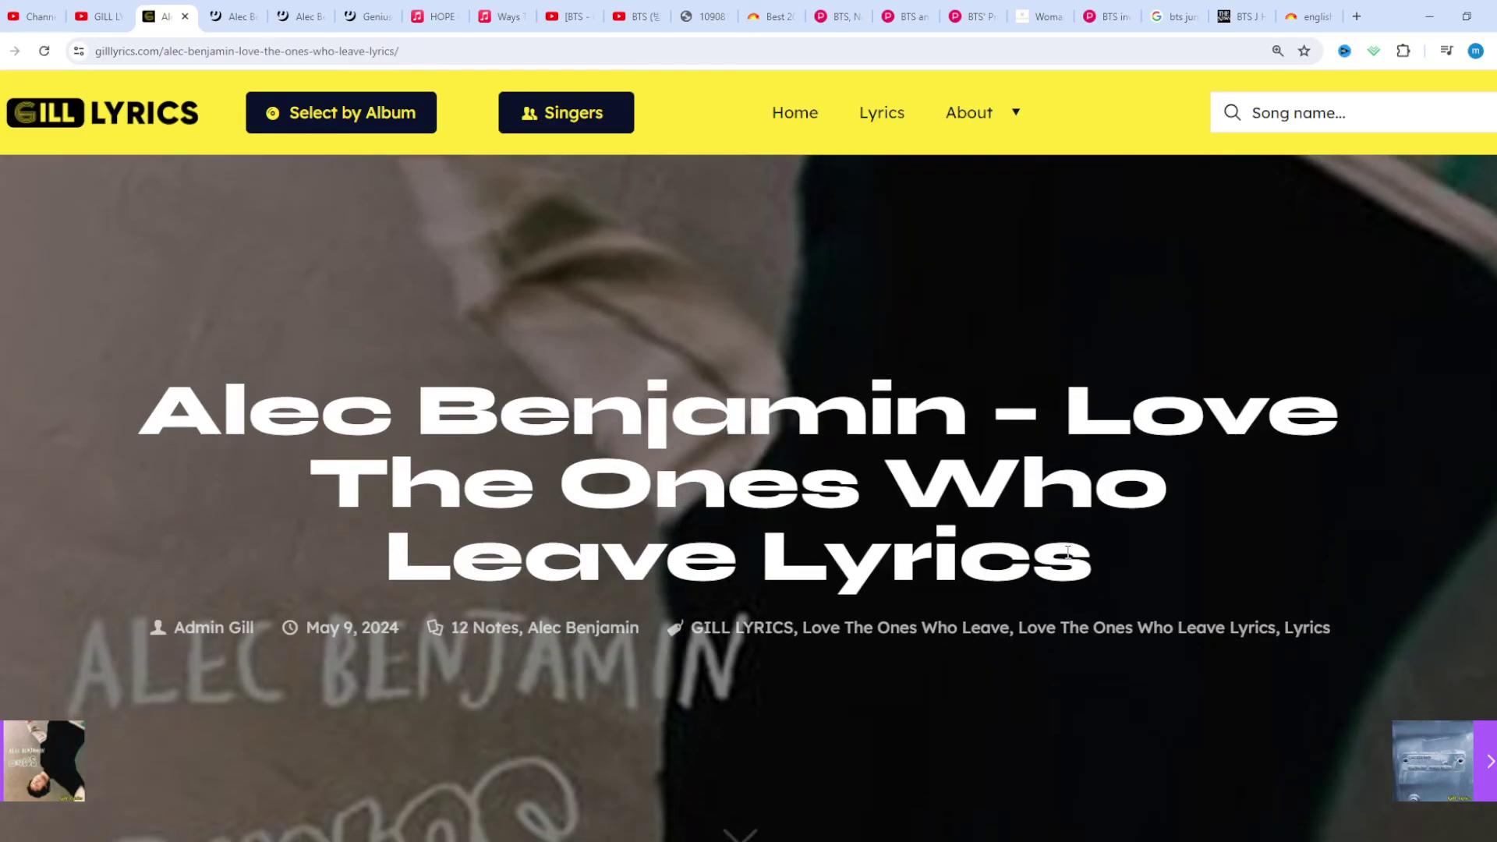
pyautogui.scroll(-1, 1069, 553)
pyautogui.scroll(-1, 1068, 560)
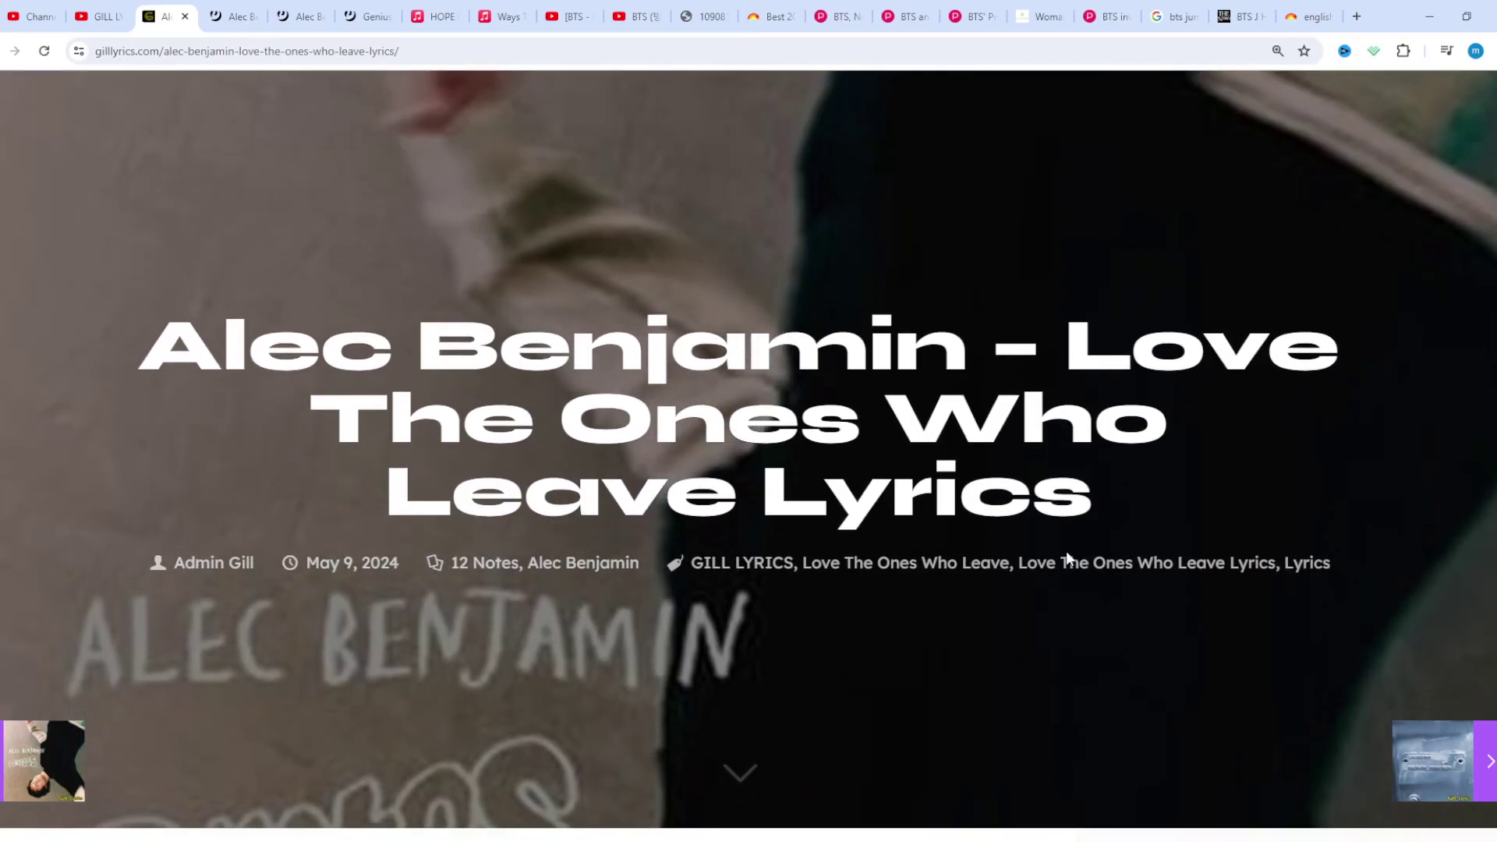
pyautogui.scroll(-1, 1068, 559)
pyautogui.scroll(-1, 1068, 559)
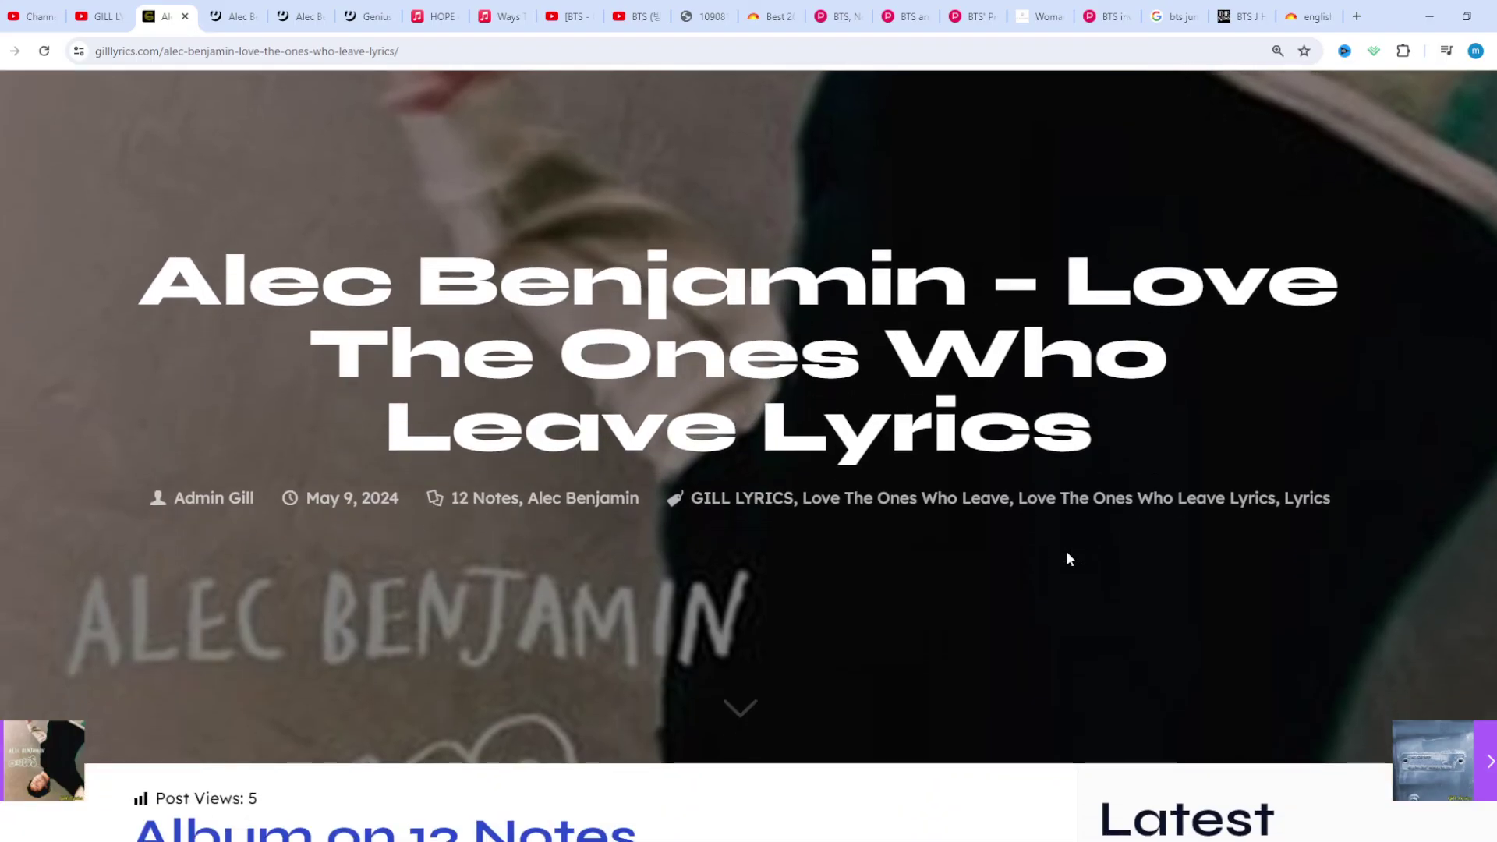
pyautogui.scroll(-1, 1069, 559)
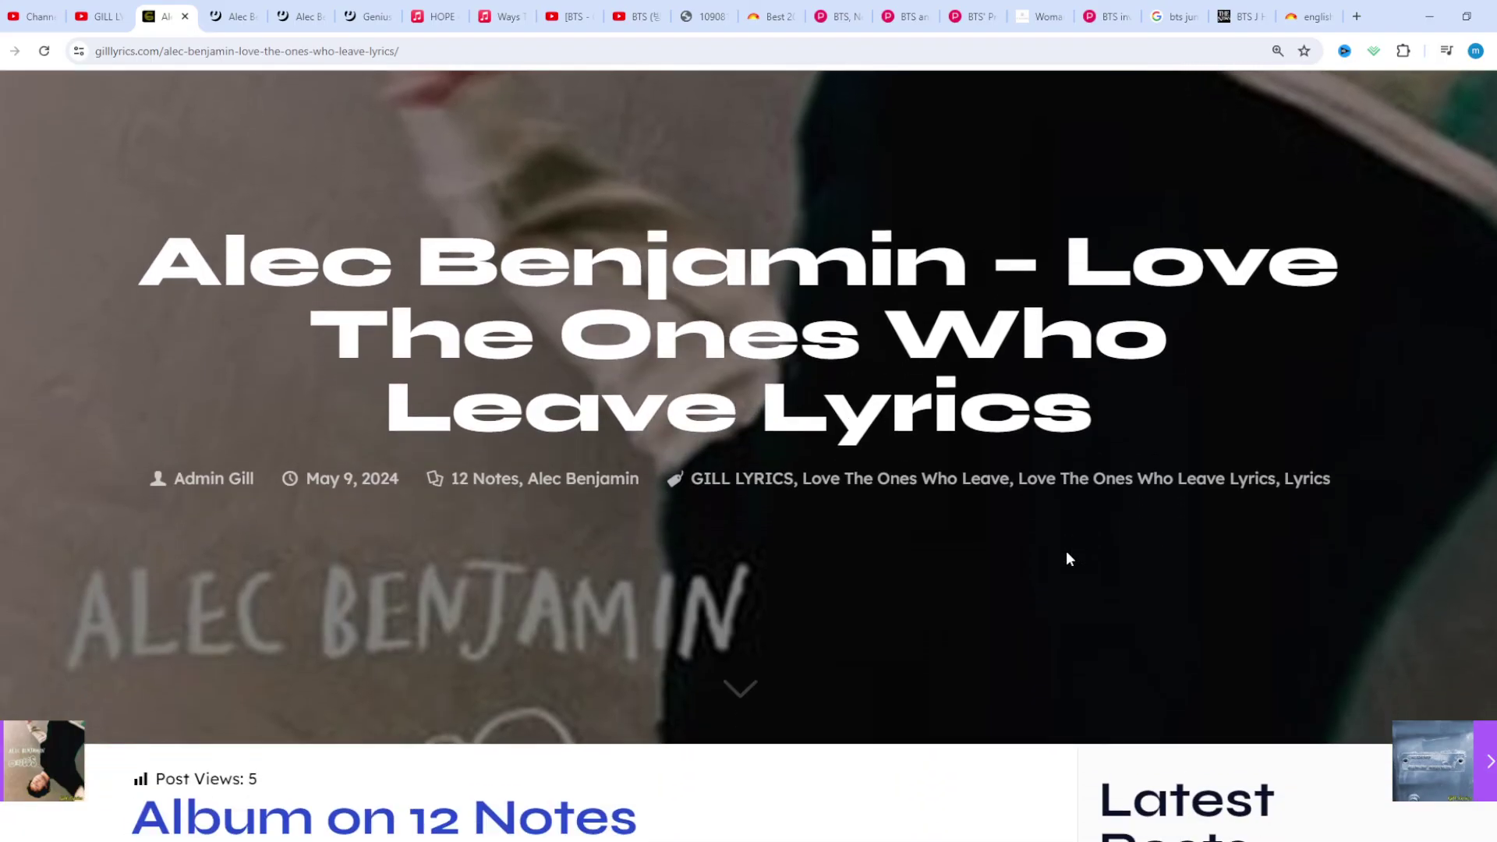
pyautogui.scroll(-1, 1068, 560)
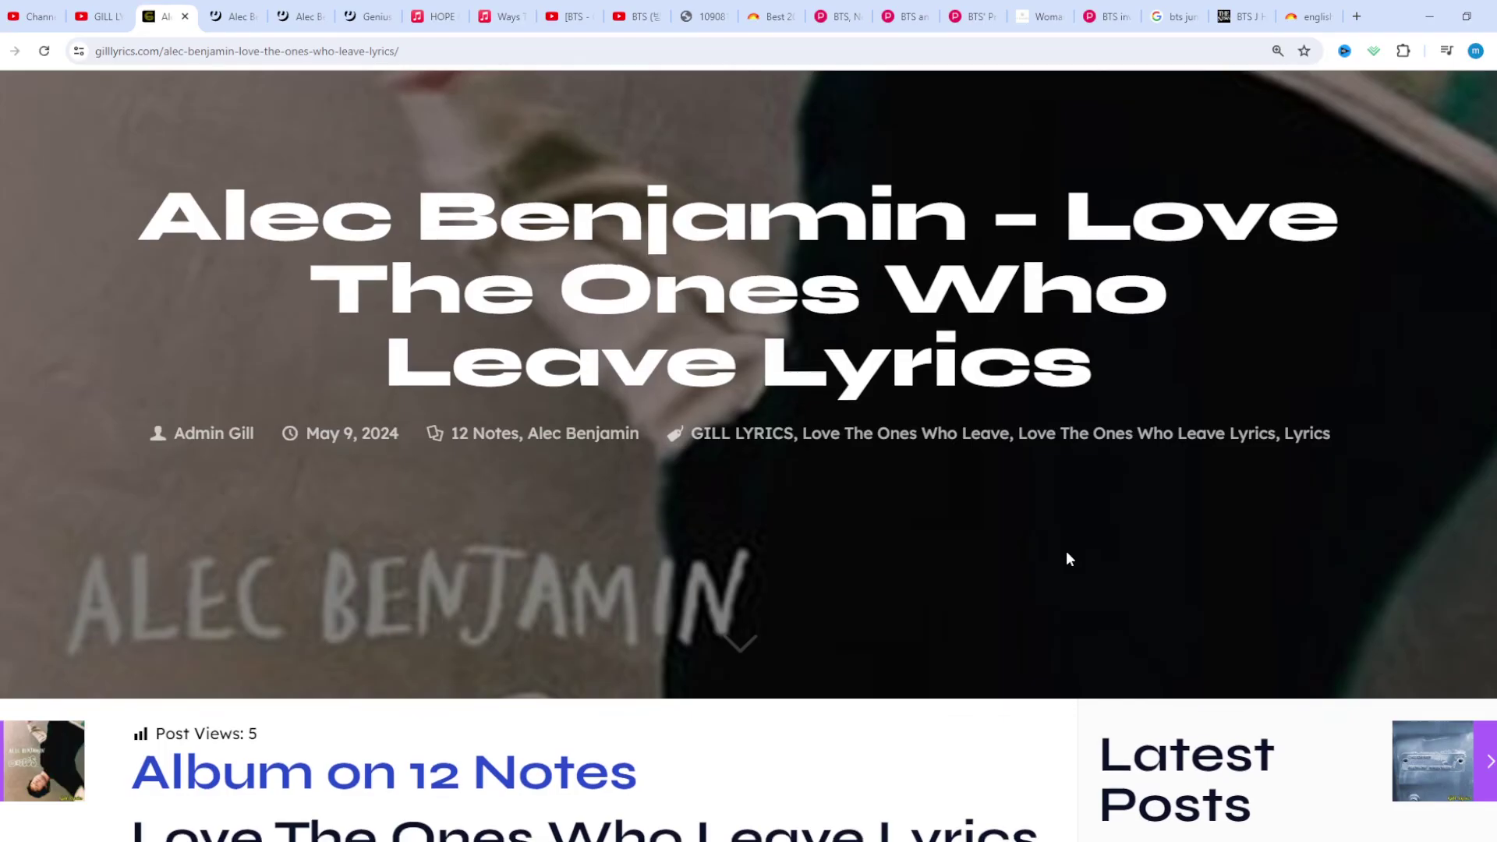
pyautogui.scroll(-1, 1068, 560)
pyautogui.scroll(-1, 1069, 560)
pyautogui.scroll(-1, 1068, 560)
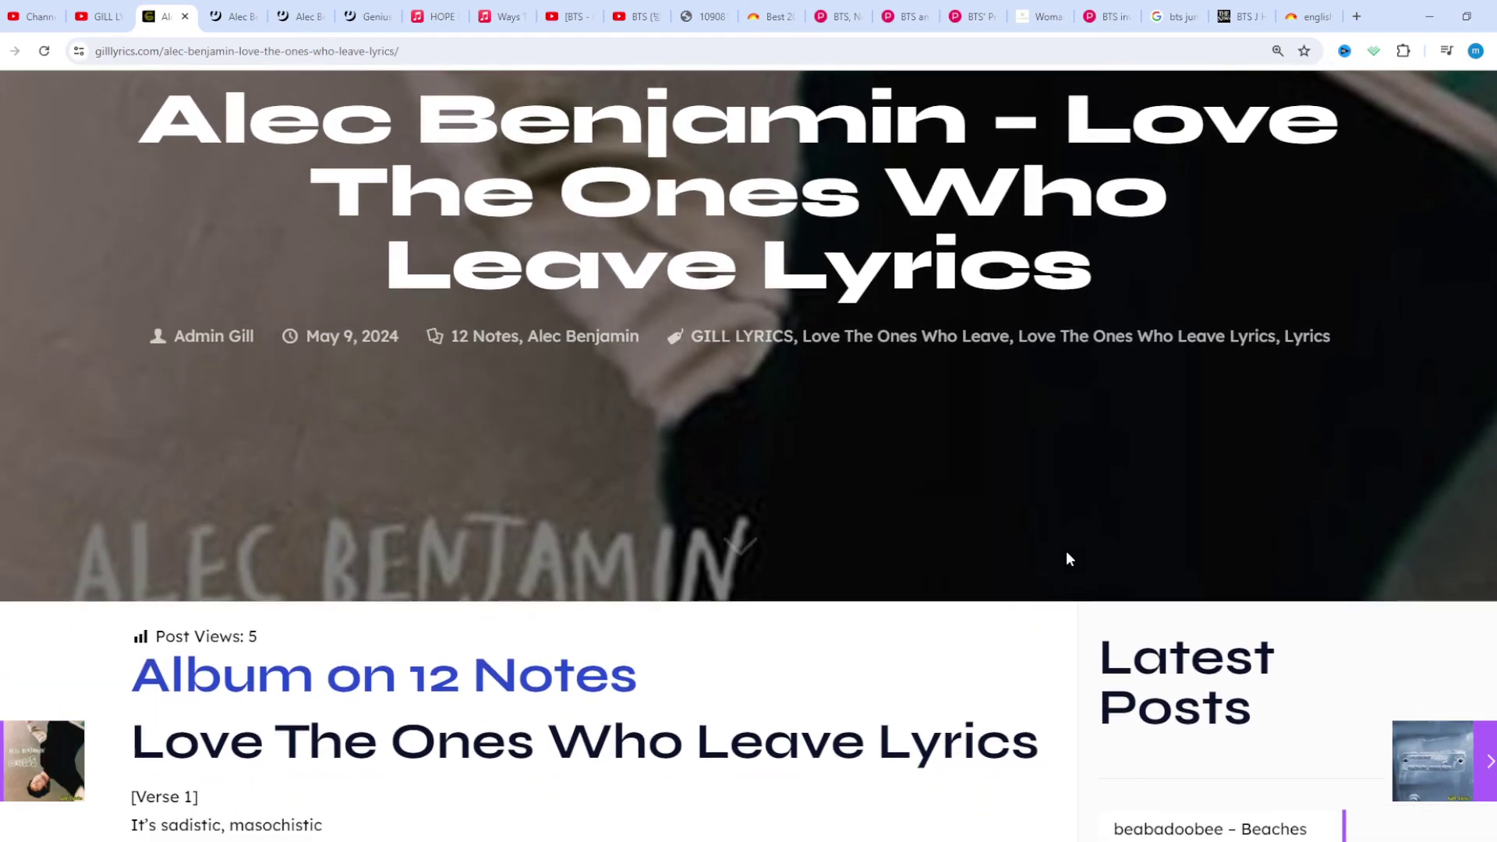